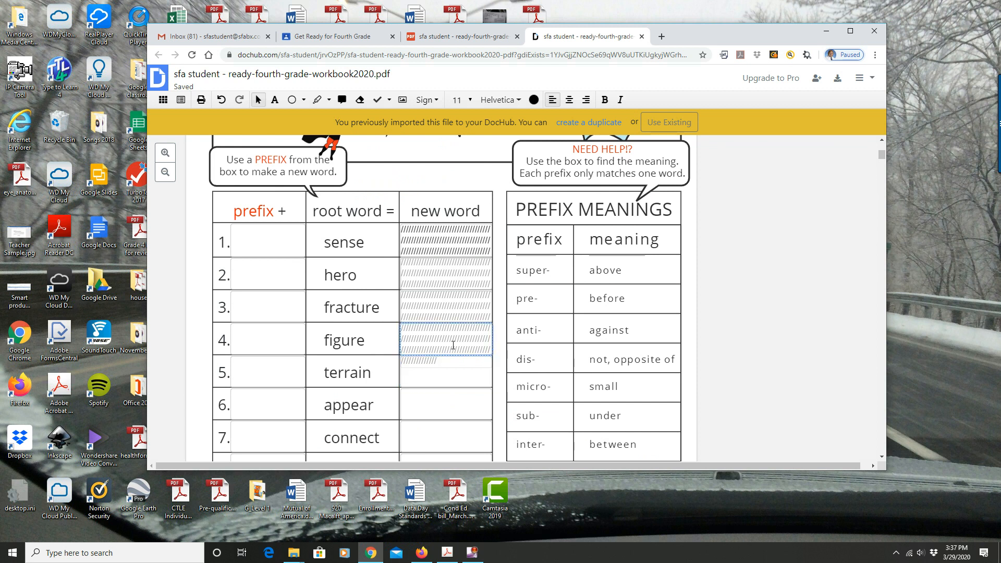
- On the Advanced Grammar: Suffixes #2 page, draw an arrow from "–ist" to "without" and delete it
click(427, 250)
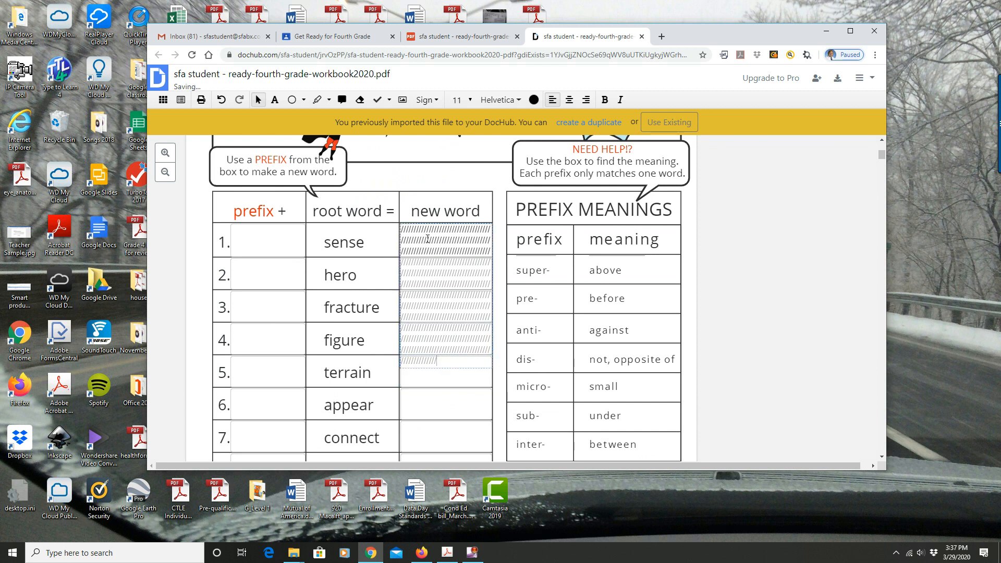
scroll(415, 258, down, 15)
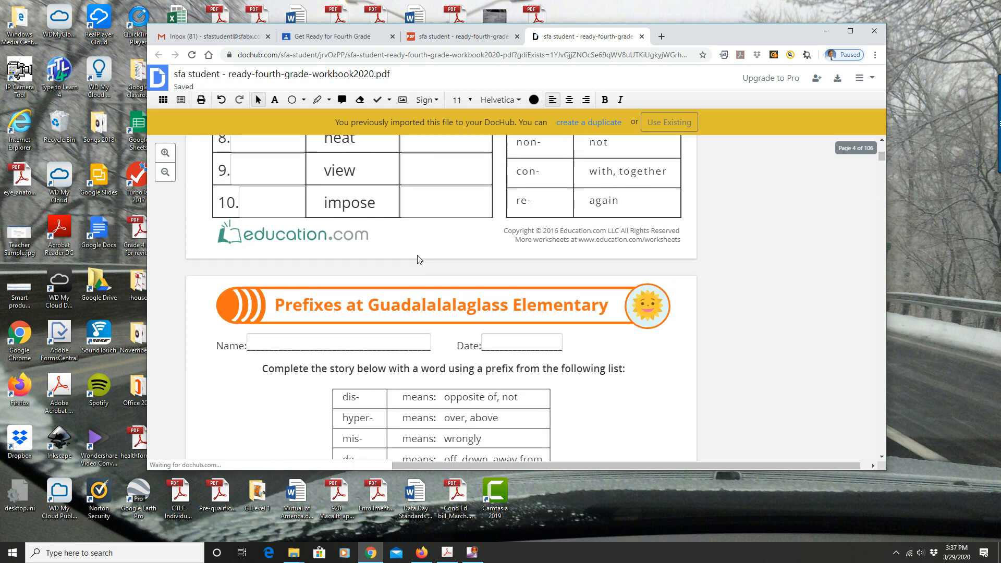
scroll(419, 256, up, 3)
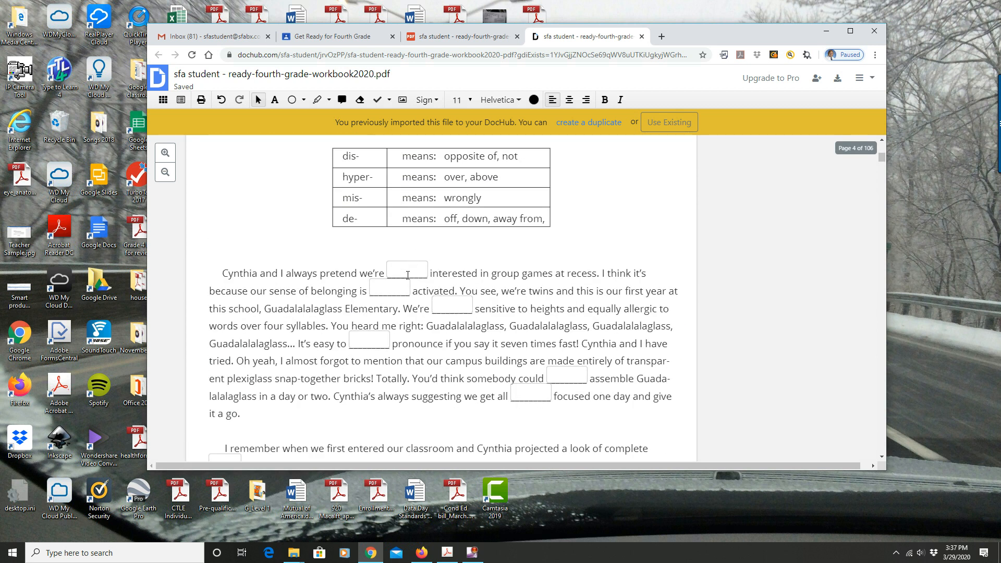
scroll(407, 275, down, 13)
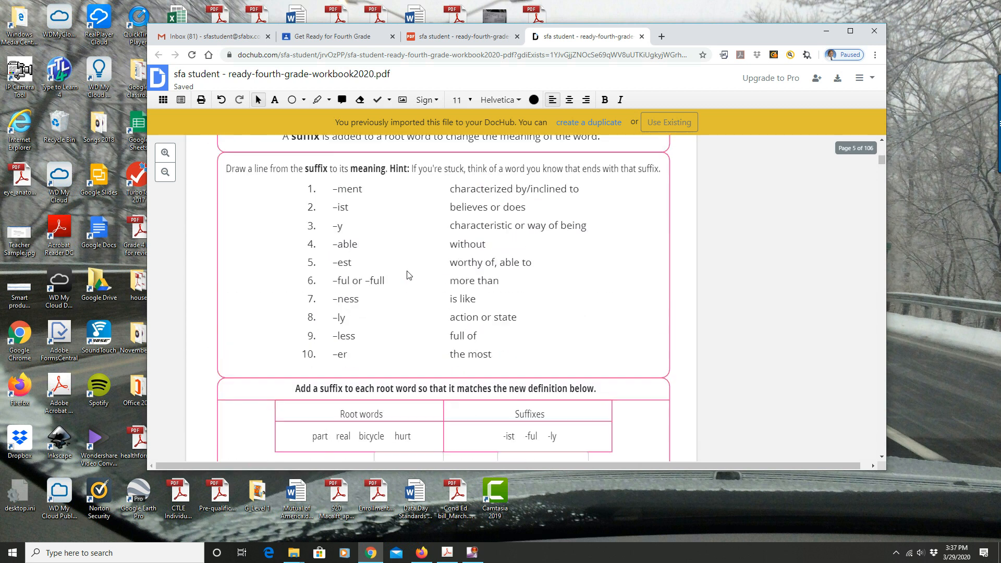
scroll(408, 274, up, 2)
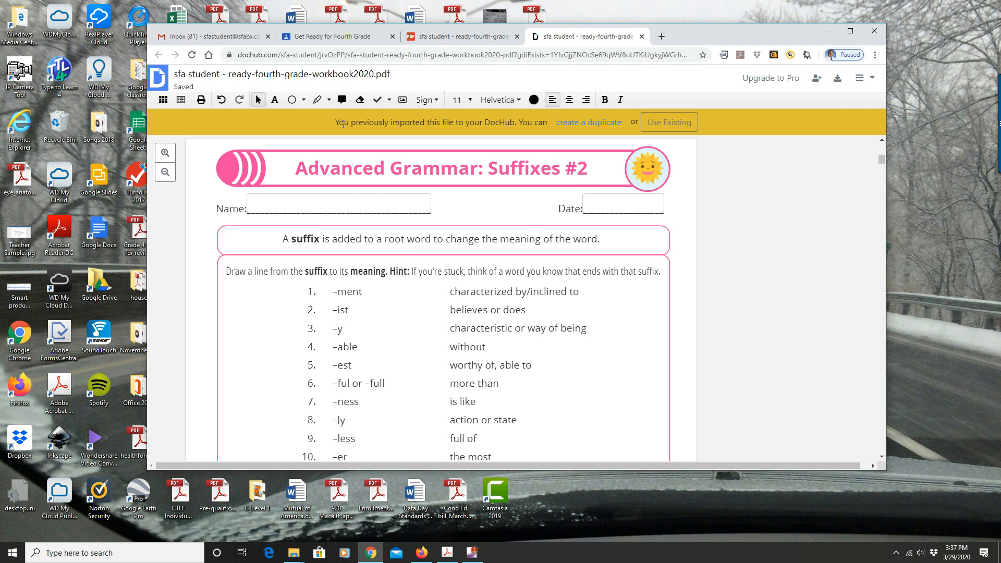
click(303, 102)
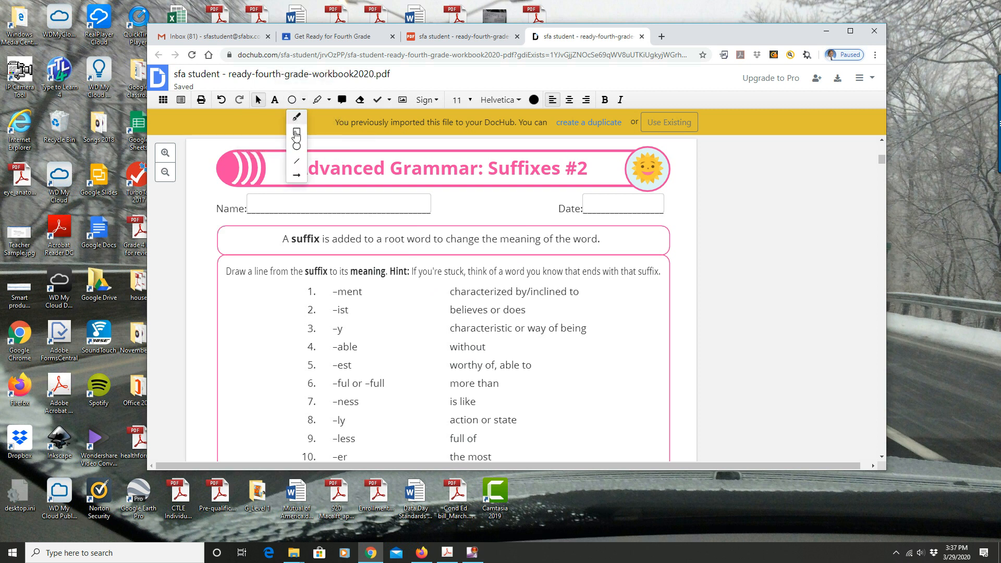
click(295, 172)
drag(349, 312, 453, 352)
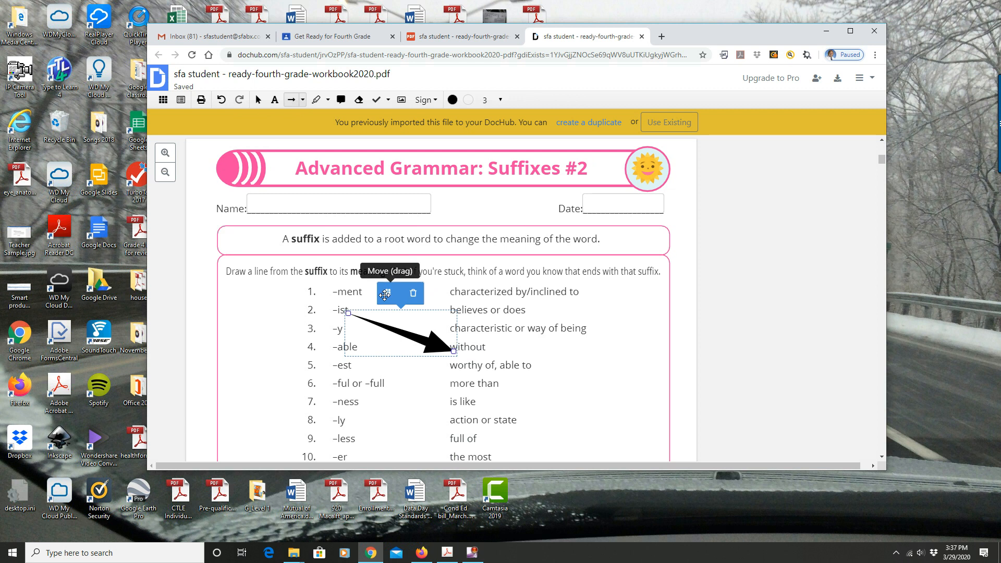
click(413, 294)
- Draw arrows from "–ment" to "characteristic or way of being" and from "–ful or –full" to "characterized by/inclined to", deleting the second one
drag(360, 294, 449, 331)
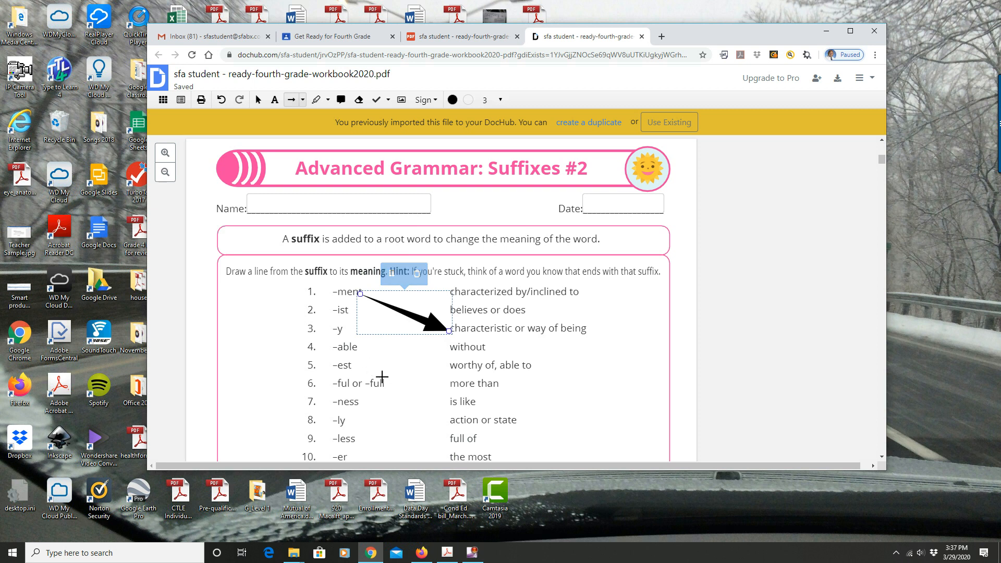
click(256, 103)
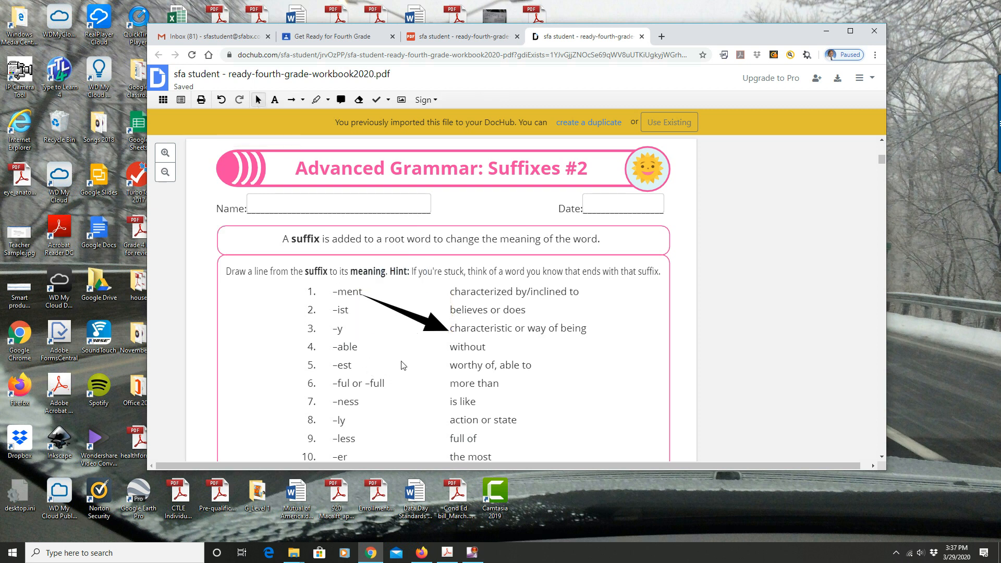
click(291, 102)
mouse_move(386, 383)
mouse_down()
mouse_move(418, 316)
mouse_move(448, 295)
mouse_up()
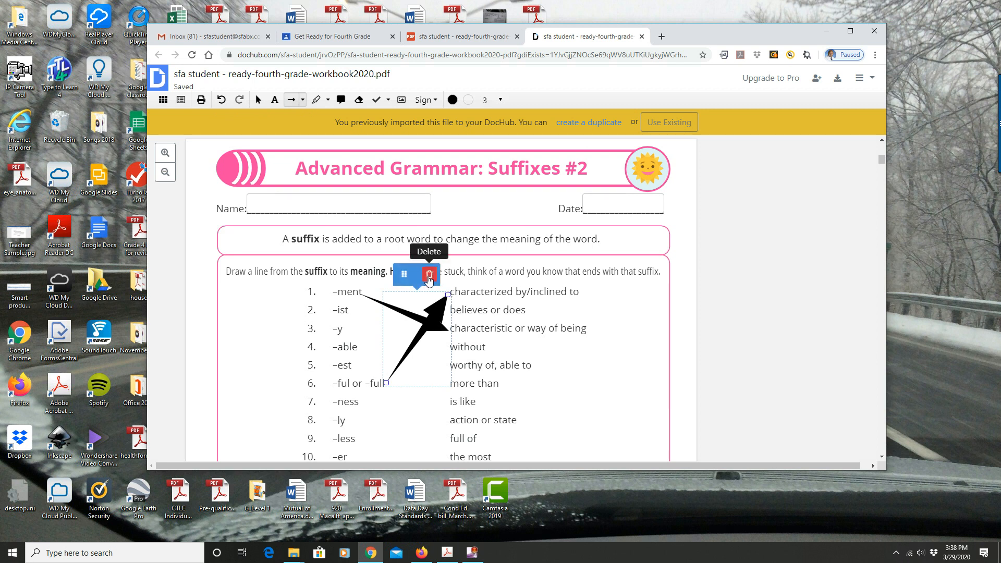
click(429, 275)
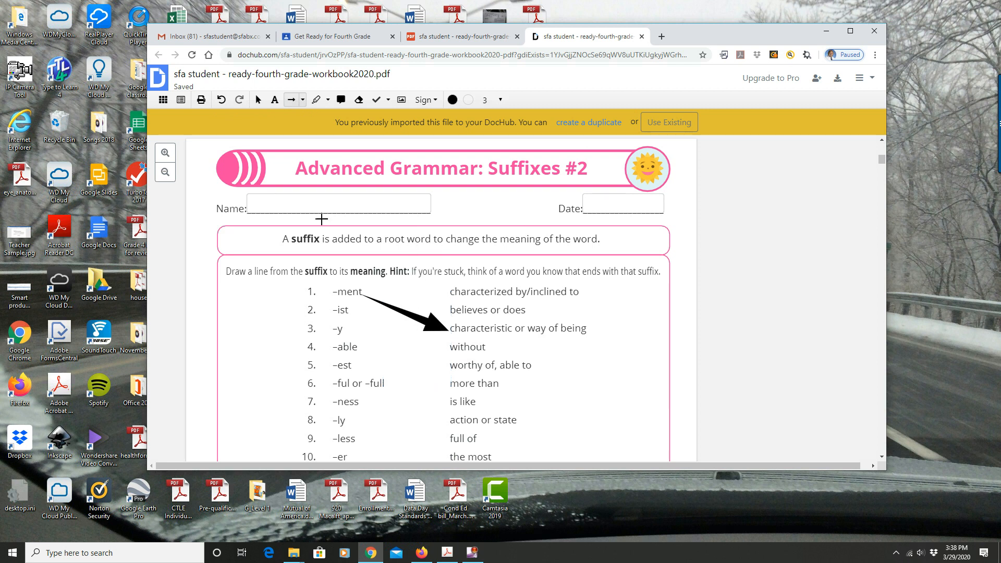
- Move the arrow at "–ment" down so it starts beside "–y", and delete it
click(258, 99)
click(428, 321)
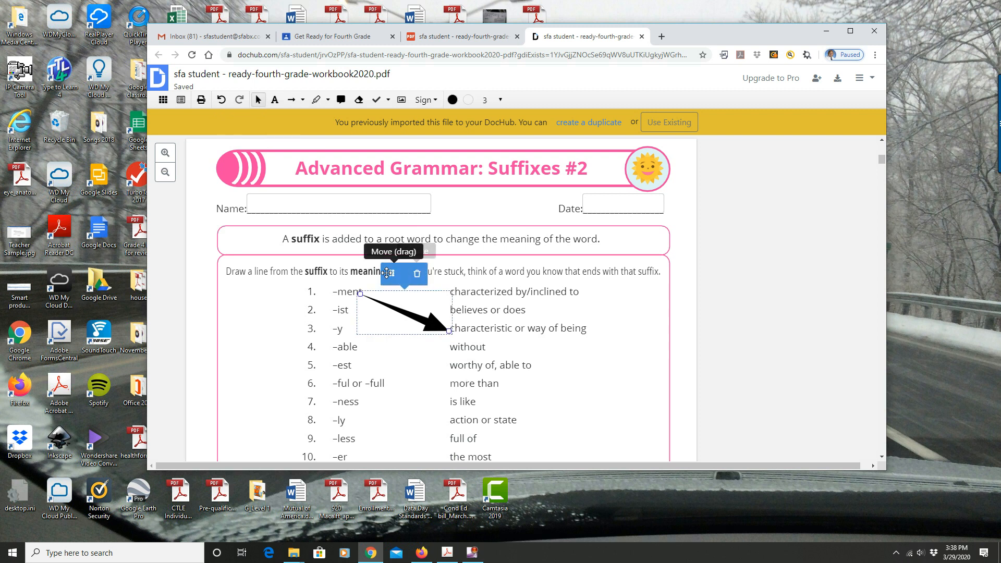
drag(387, 273, 390, 308)
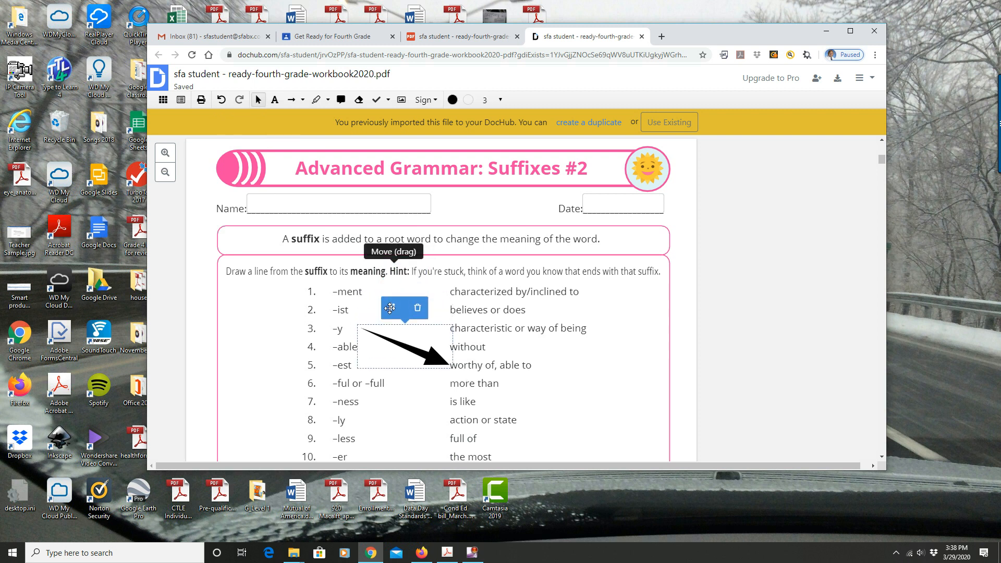
click(418, 309)
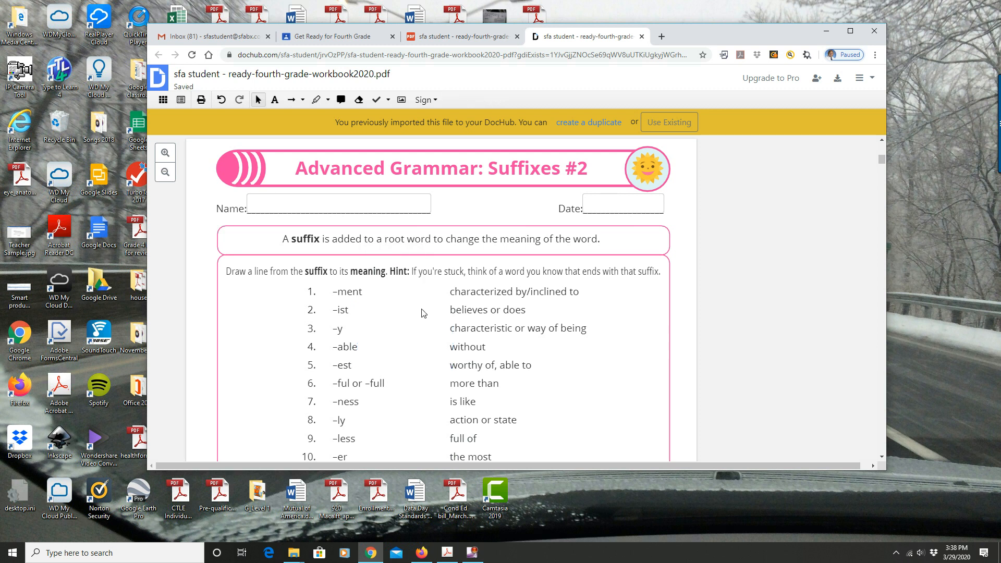
- Draw a straight line from "–y" to "without" and delete it
click(303, 100)
click(296, 161)
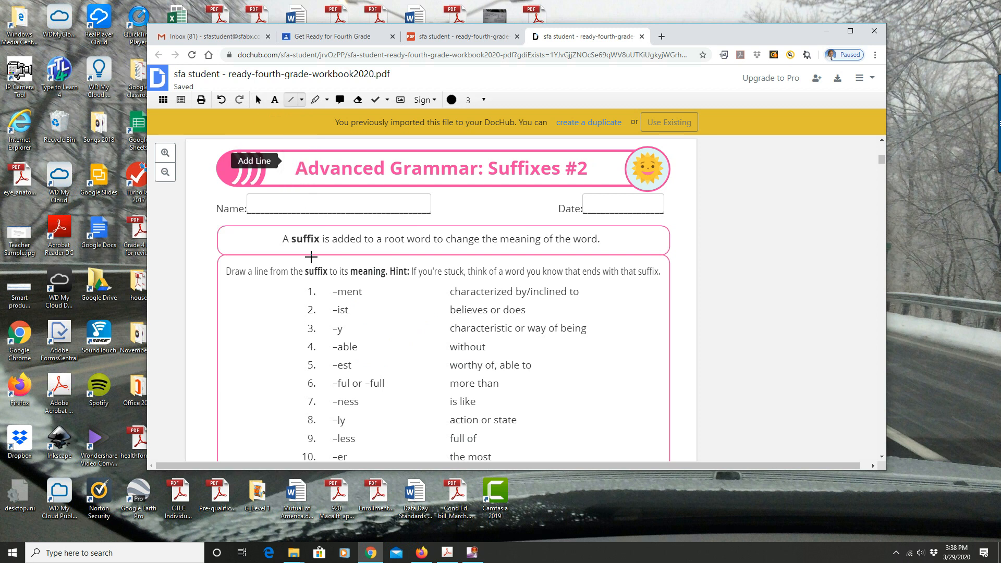
drag(346, 330, 449, 350)
click(411, 315)
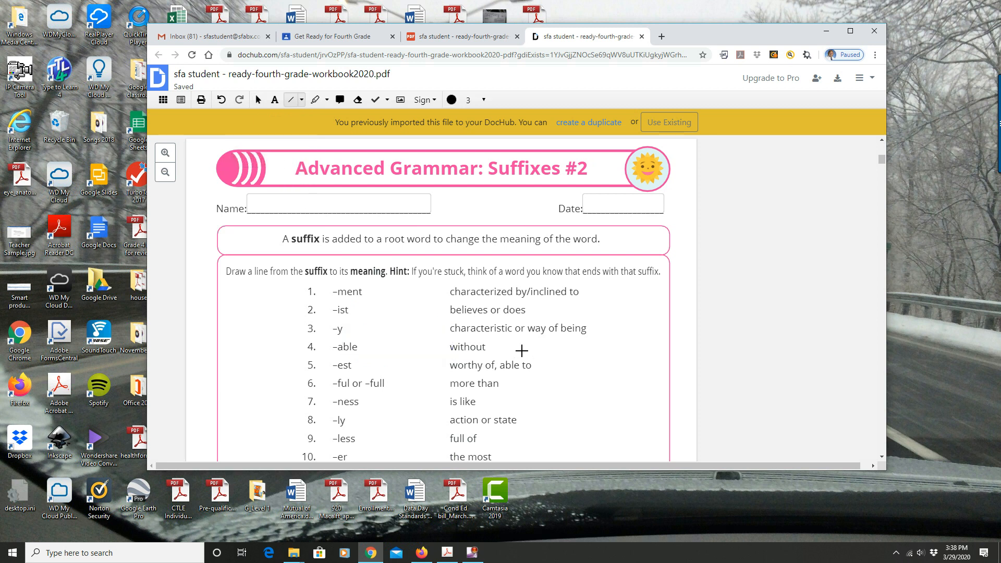
click(258, 101)
- On the abstract nouns page, draw freehand circles around "baseball" in sentence 1 and "beach with joy" in sentence 3
scroll(557, 326, down, 15)
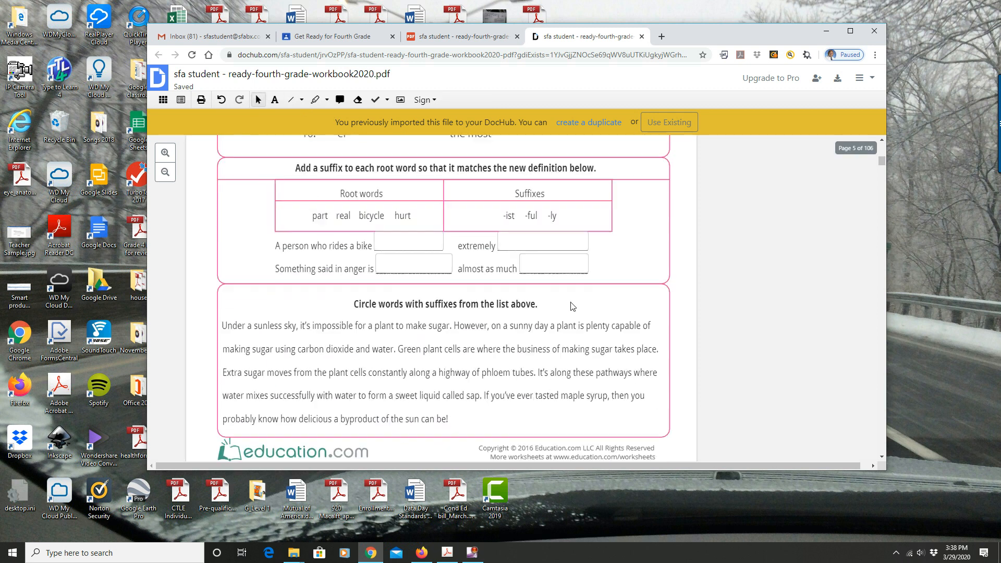
scroll(547, 307, down, 8)
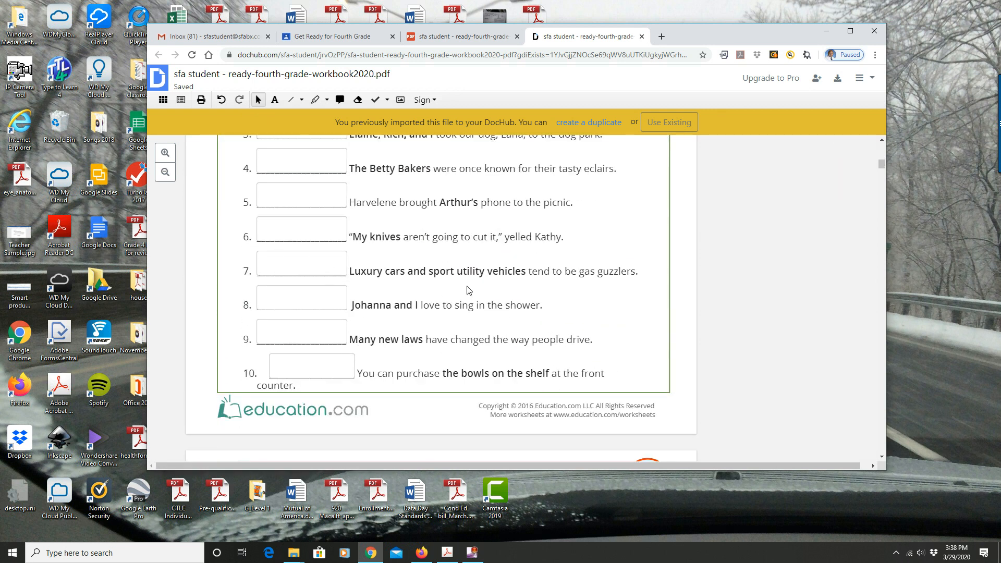
scroll(469, 285, down, 9)
scroll(479, 288, down, 9)
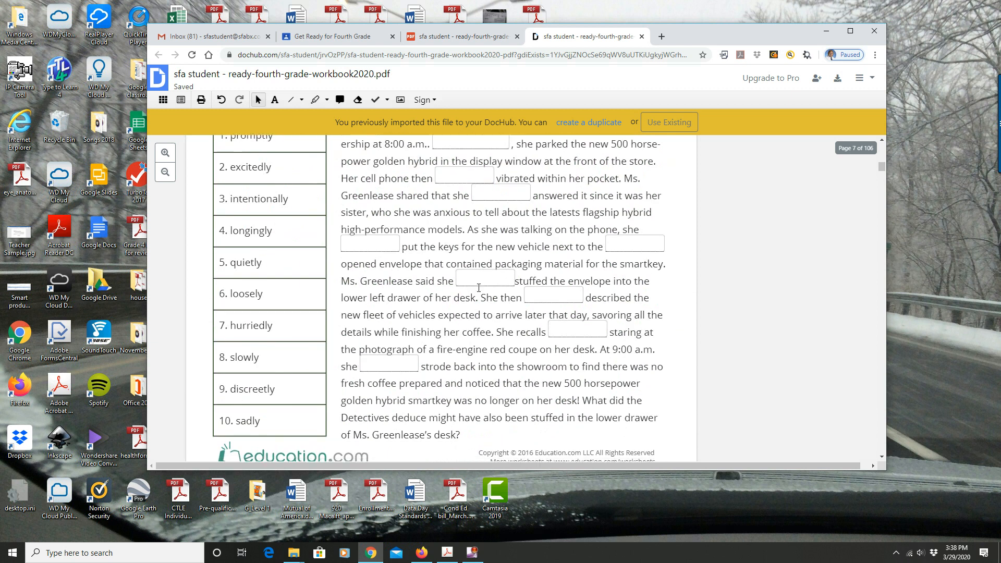
scroll(478, 288, down, 3)
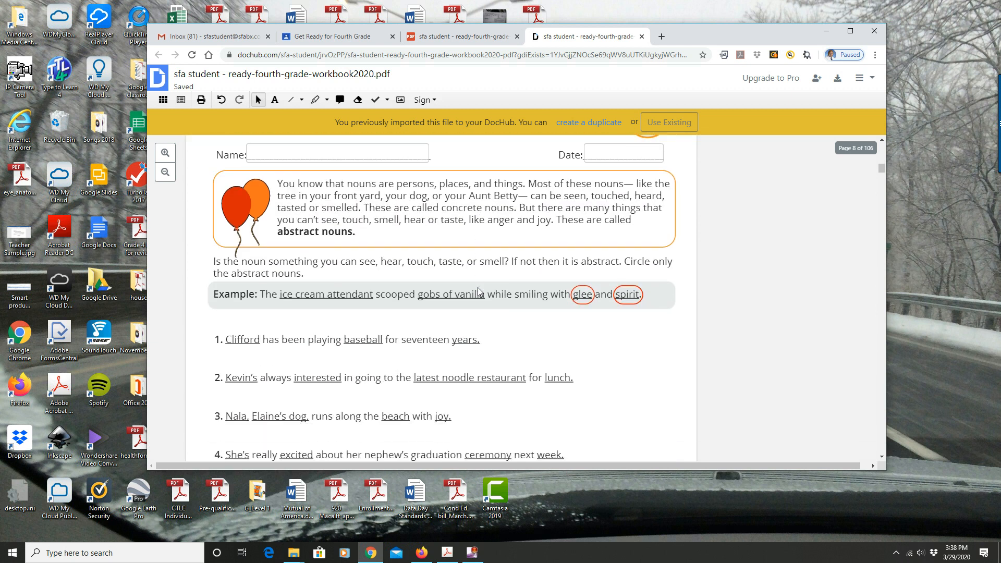
scroll(552, 307, down, 1)
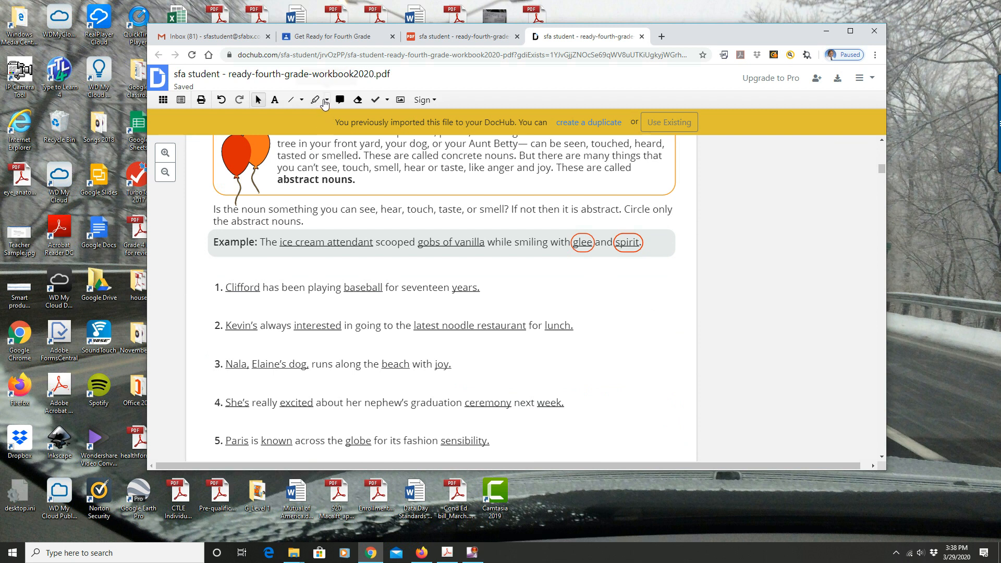
click(302, 102)
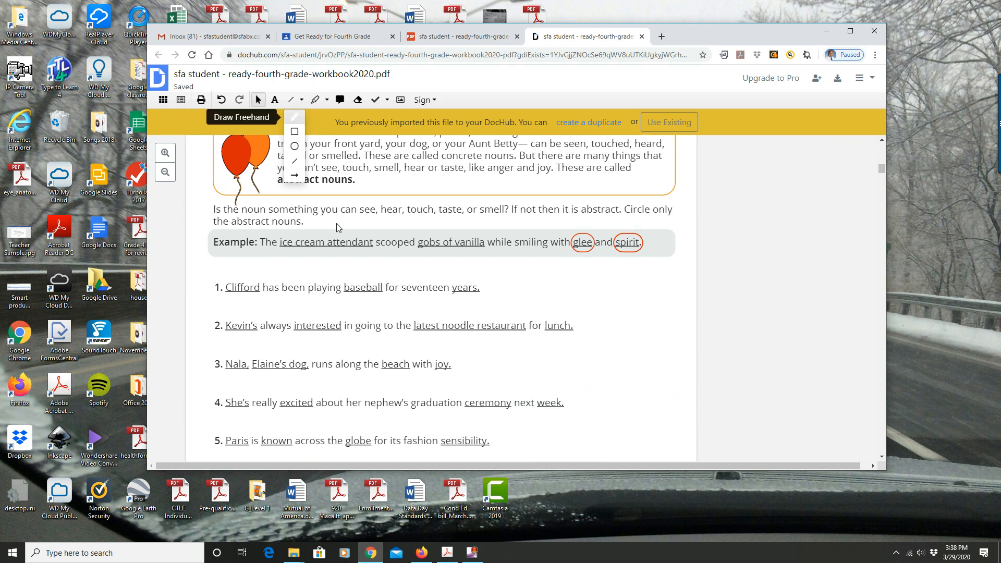
click(380, 277)
click(302, 101)
click(294, 118)
mouse_move(386, 282)
mouse_down()
mouse_move(365, 260)
mouse_move(318, 302)
mouse_move(384, 311)
mouse_move(397, 272)
mouse_up()
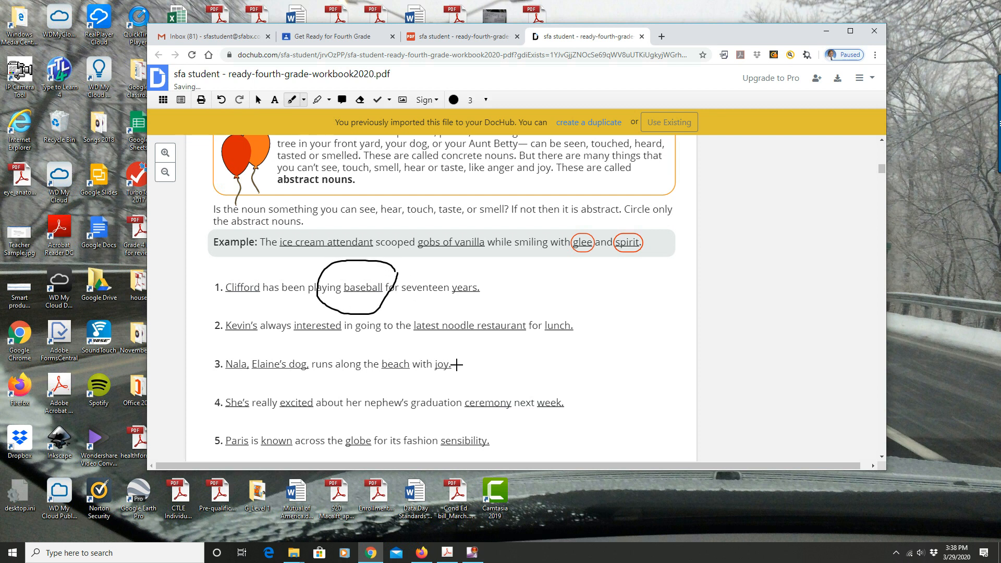
mouse_move(456, 355)
mouse_down()
mouse_move(364, 373)
mouse_move(446, 376)
mouse_move(456, 358)
mouse_up()
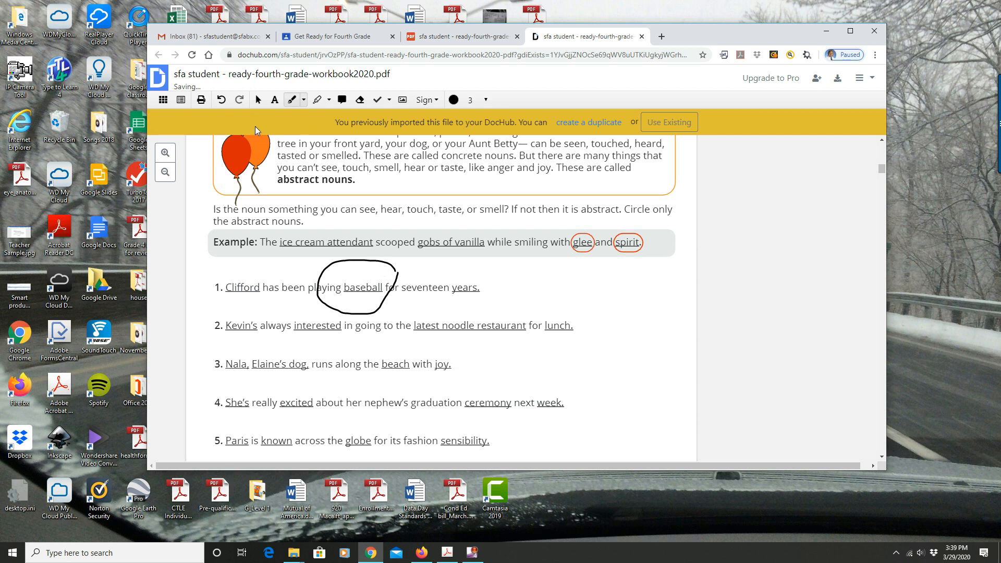
- Delete the freehand circles around "baseball" and "beach with joy"
click(257, 99)
click(387, 279)
click(386, 265)
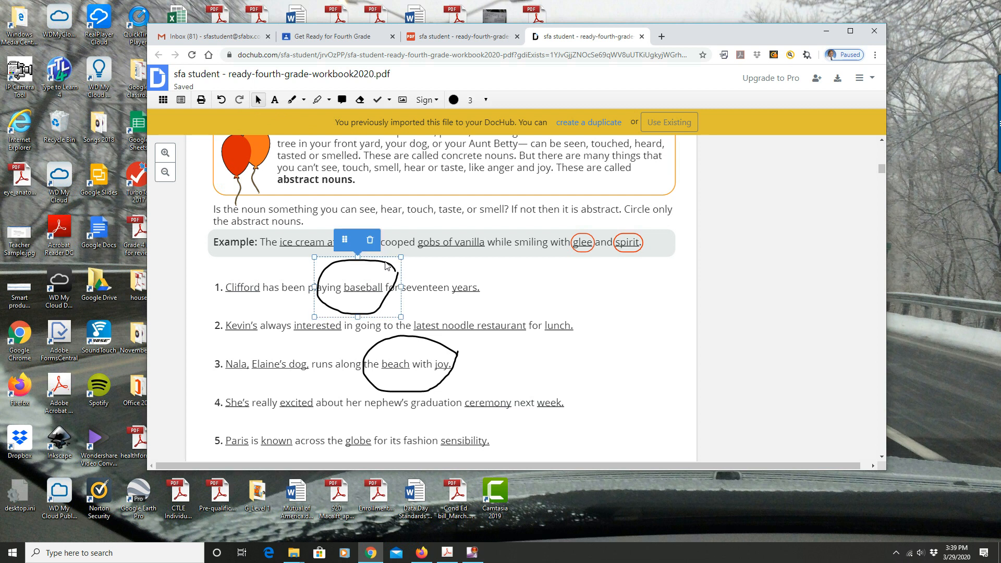
click(371, 242)
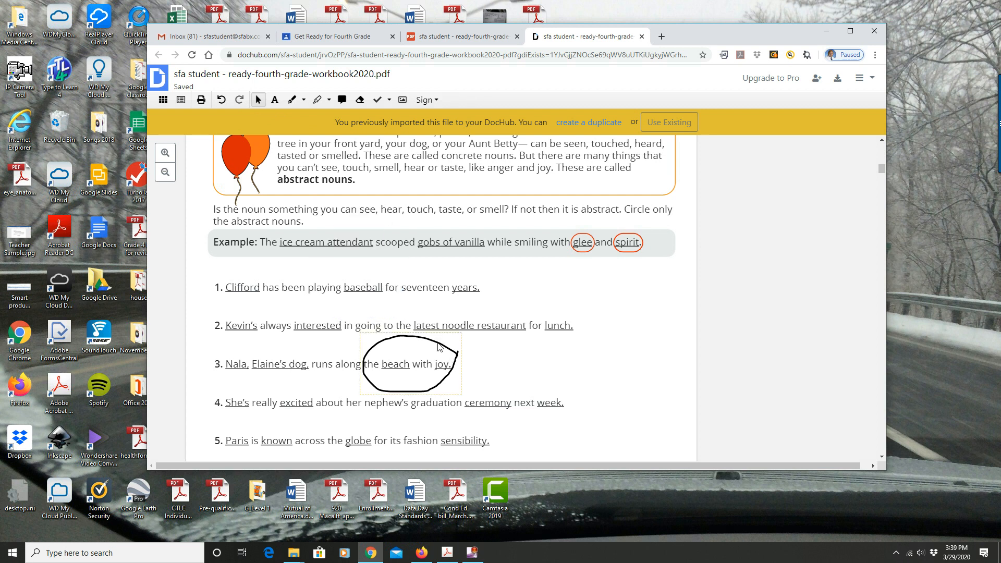
click(439, 346)
click(423, 319)
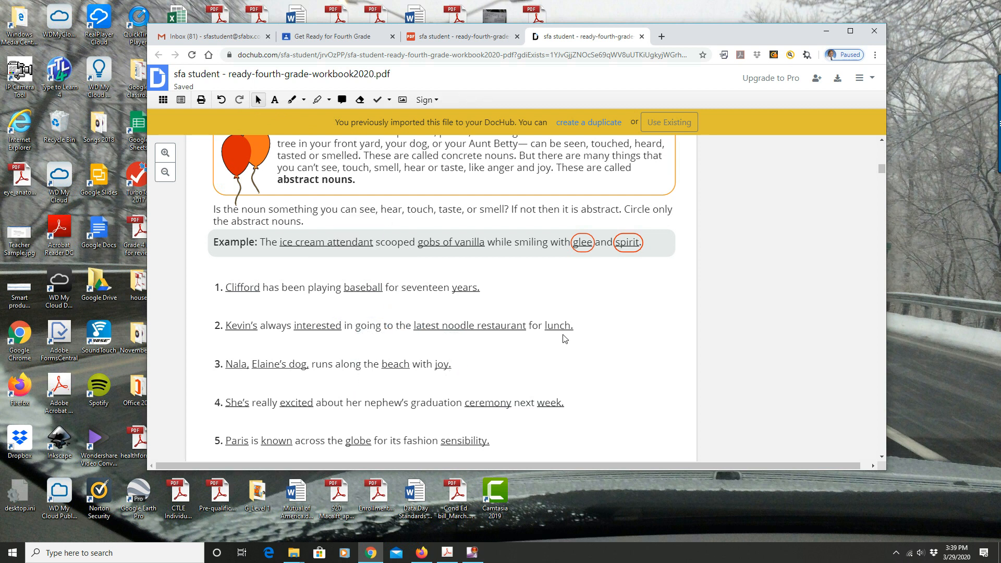
- On the Synonyms & the Astronomer page, place checked-box stamps on the circles for "stain", "difficult" and "curious"
scroll(560, 340, down, 10)
scroll(565, 337, down, 10)
scroll(566, 337, down, 5)
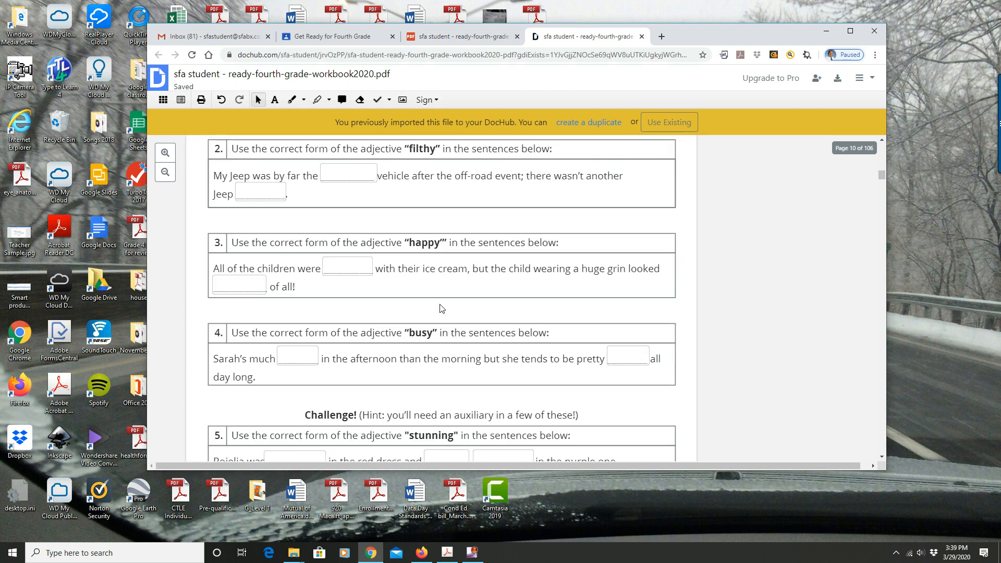
scroll(383, 288, down, 3)
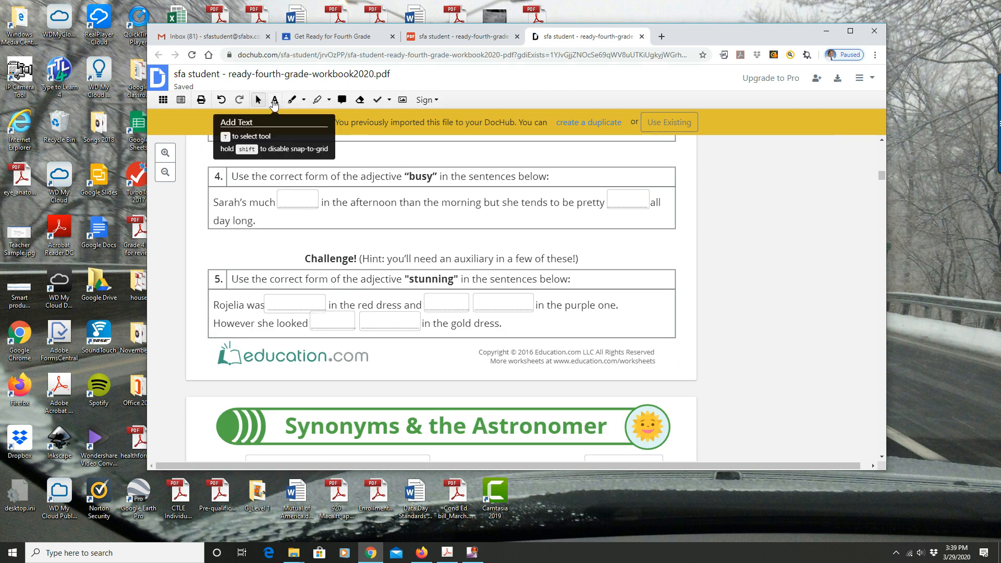
scroll(387, 355, down, 6)
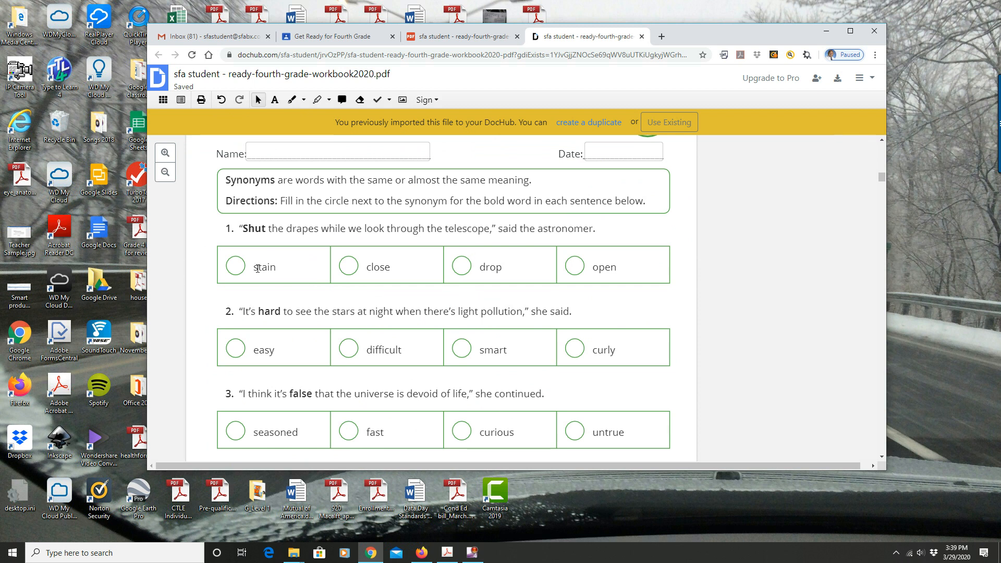
click(388, 101)
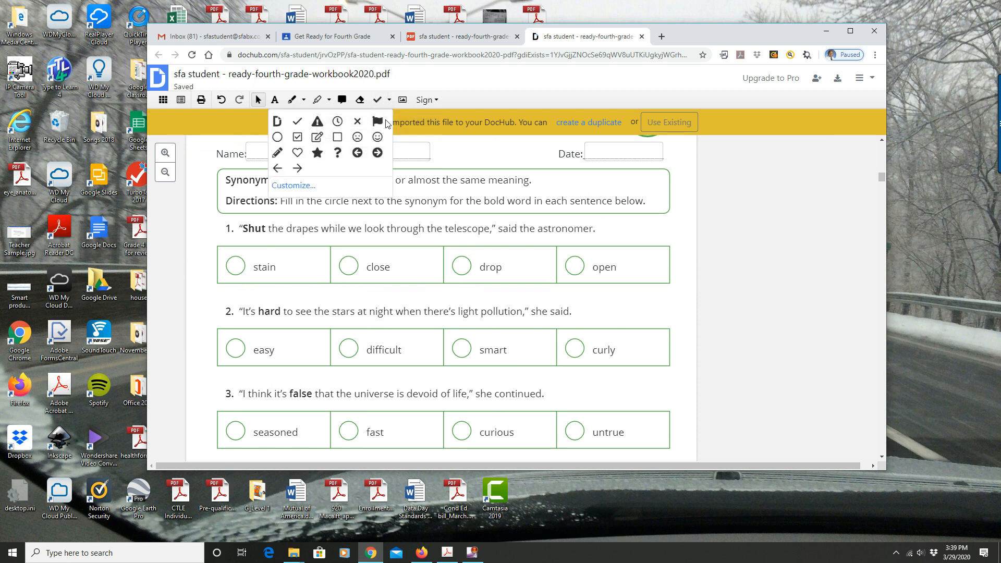
click(298, 138)
click(226, 273)
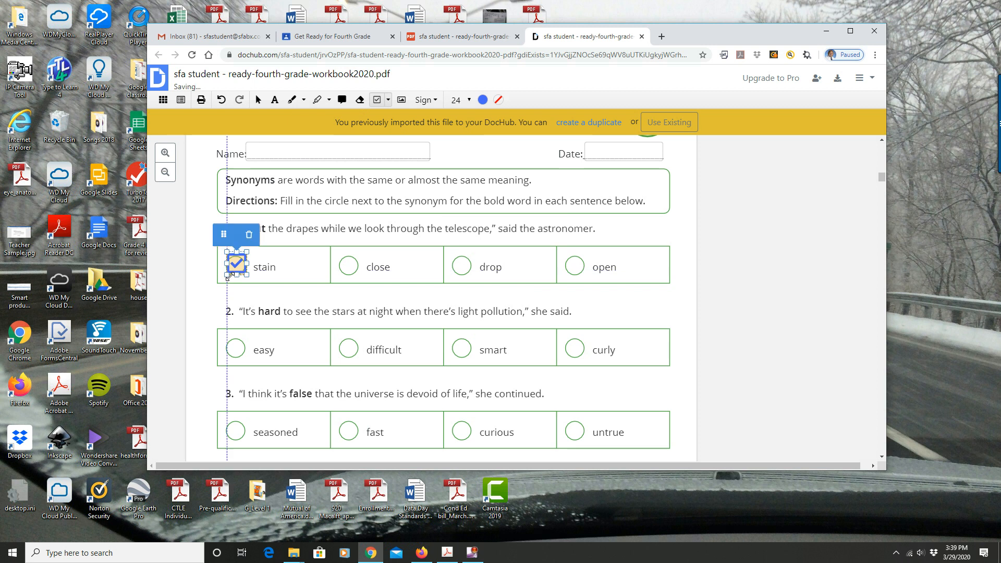
click(340, 360)
click(454, 444)
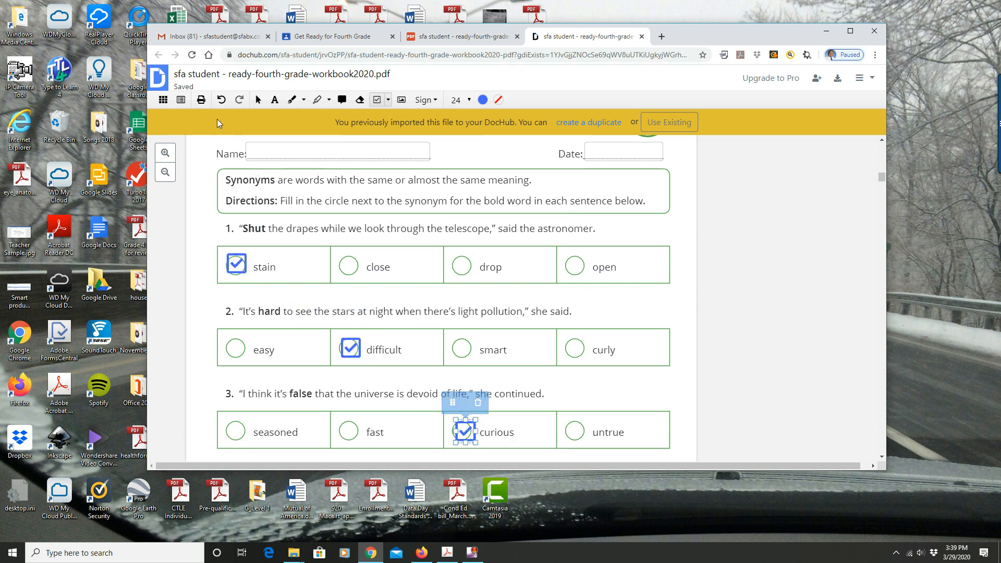
click(257, 100)
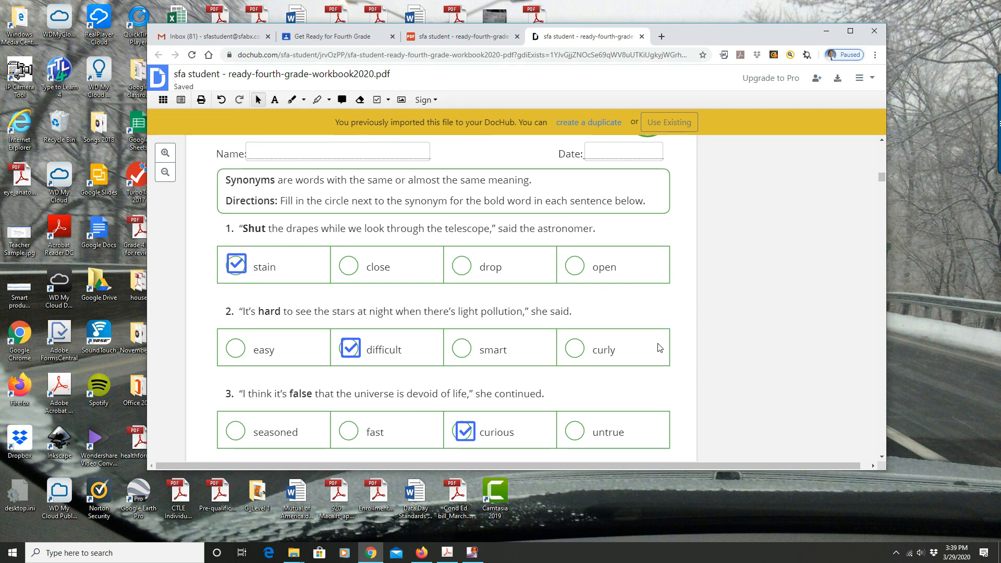
- Delete the check mark on "stain" and move the one on "difficult" to the circle for "easy"
click(236, 266)
click(246, 232)
click(350, 348)
drag(333, 318, 219, 318)
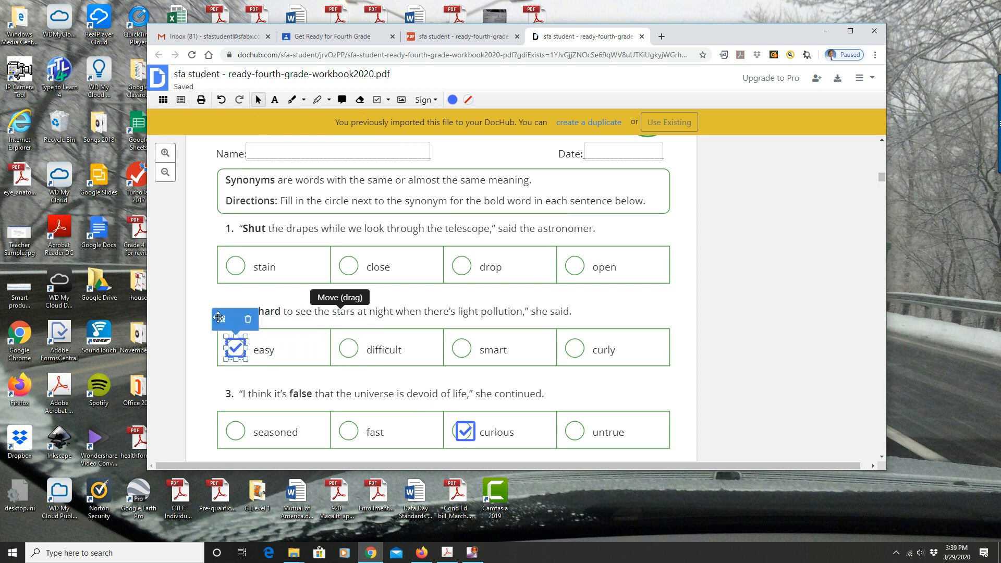
- Delete the check marks on "easy" in question 2 and "curious" in question 3
click(248, 318)
click(466, 432)
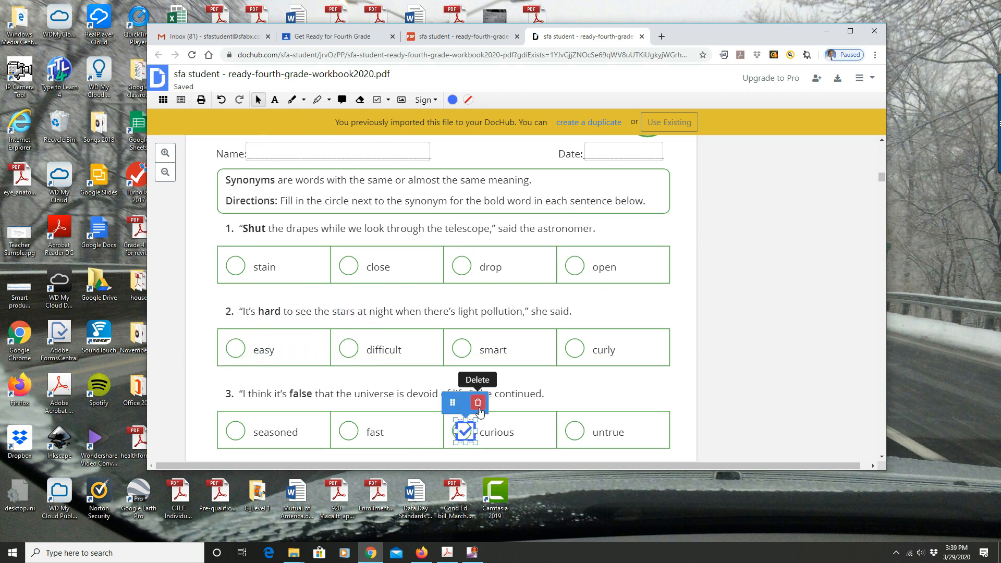
click(477, 405)
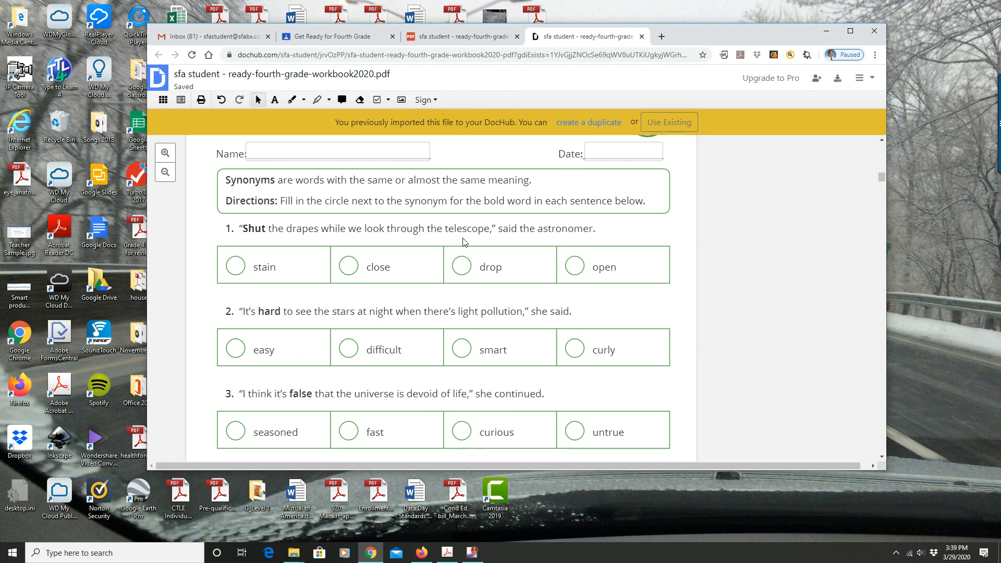
- On the apostrophes page, add the text "'s" after the teacher's name in sentence 1
scroll(463, 242, down, 10)
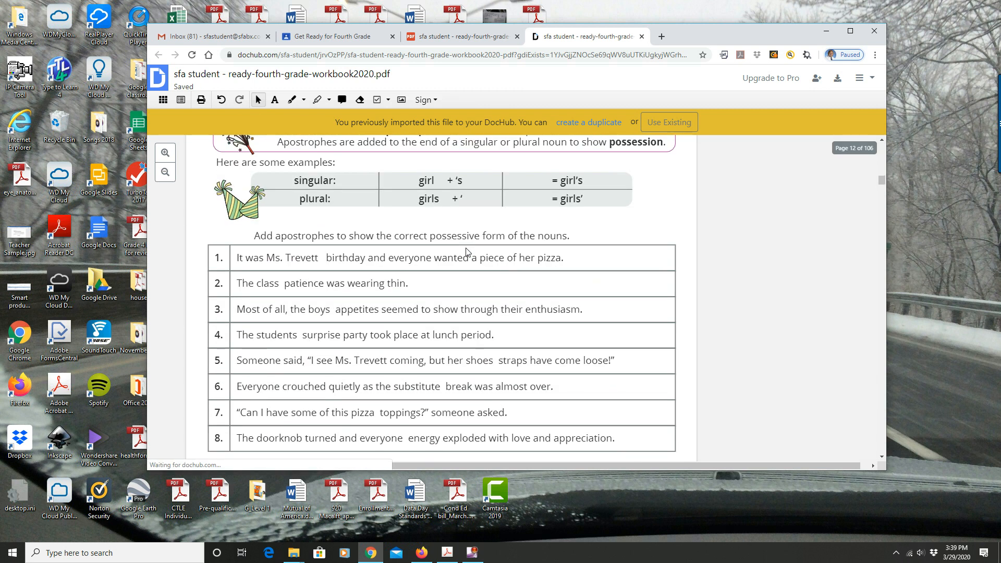
scroll(467, 252, up, 1)
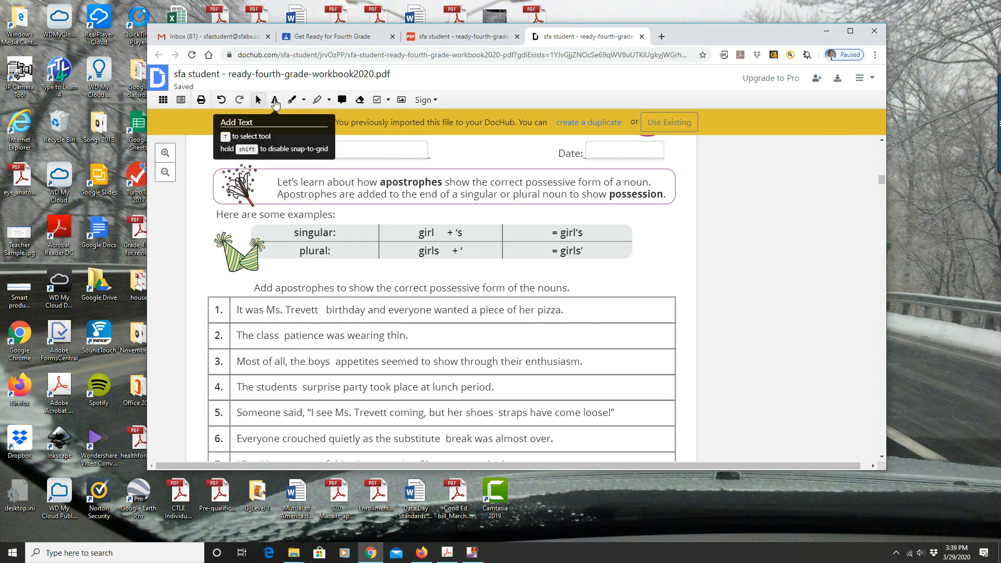
click(274, 101)
click(325, 311)
text('s)
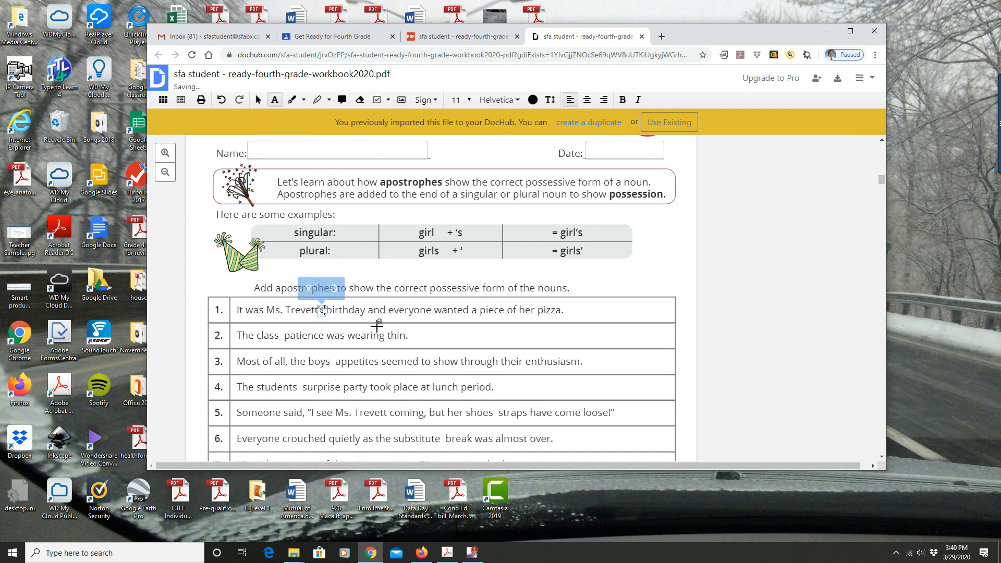
click(258, 100)
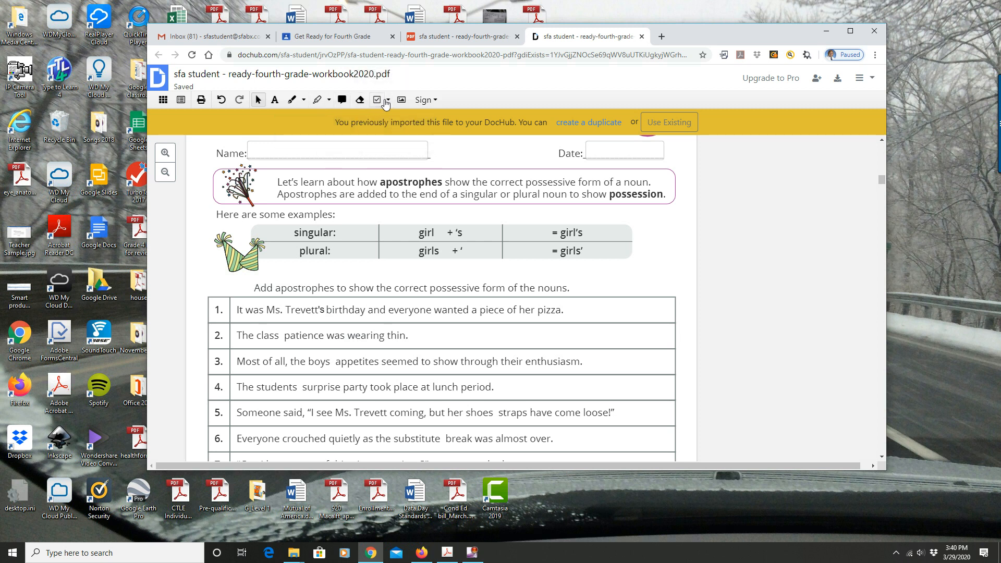
- Draw a freehand circle around the teacher's name with its added "'s" in sentence 1
click(304, 100)
click(296, 120)
mouse_move(312, 293)
mouse_down()
mouse_move(268, 327)
mouse_move(333, 301)
mouse_up()
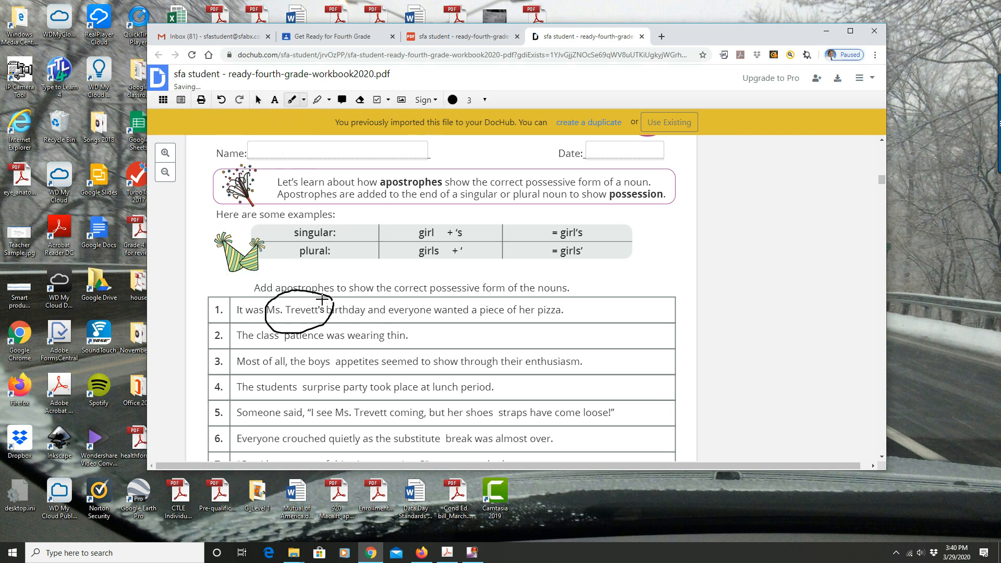
- Delete the freehand circle and the added "'s" text from sentence 1
click(256, 101)
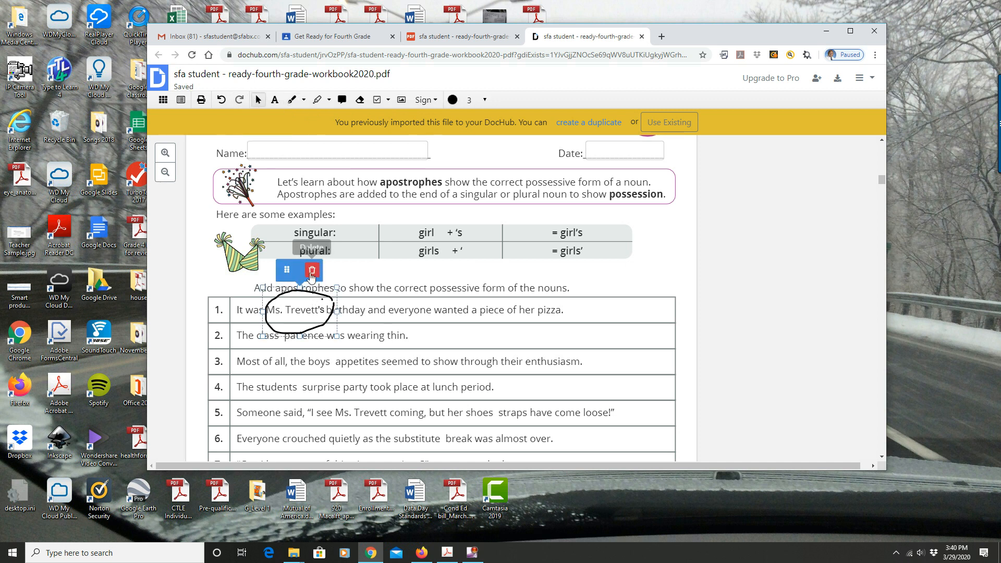
click(315, 275)
click(323, 309)
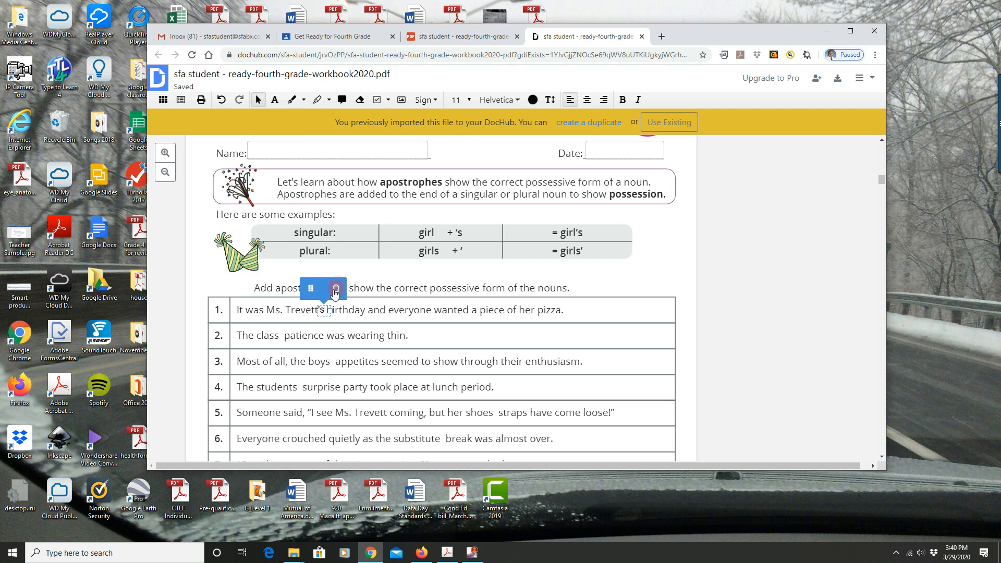
click(336, 288)
- On the subject and predicate page, underline "cutest brown leather shoes to work" in sentence 1 with a straight line
scroll(510, 360, down, 10)
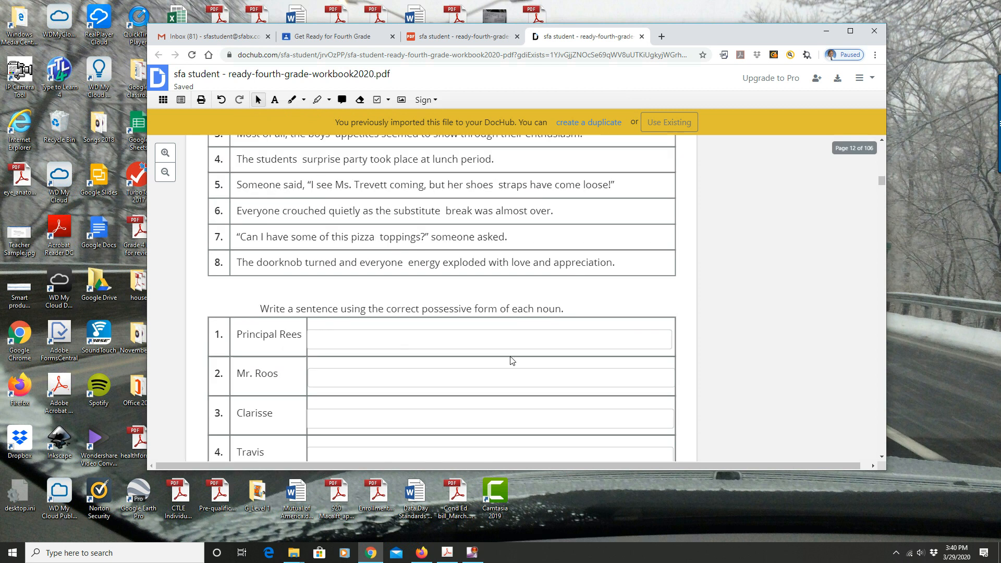
scroll(511, 355, down, 5)
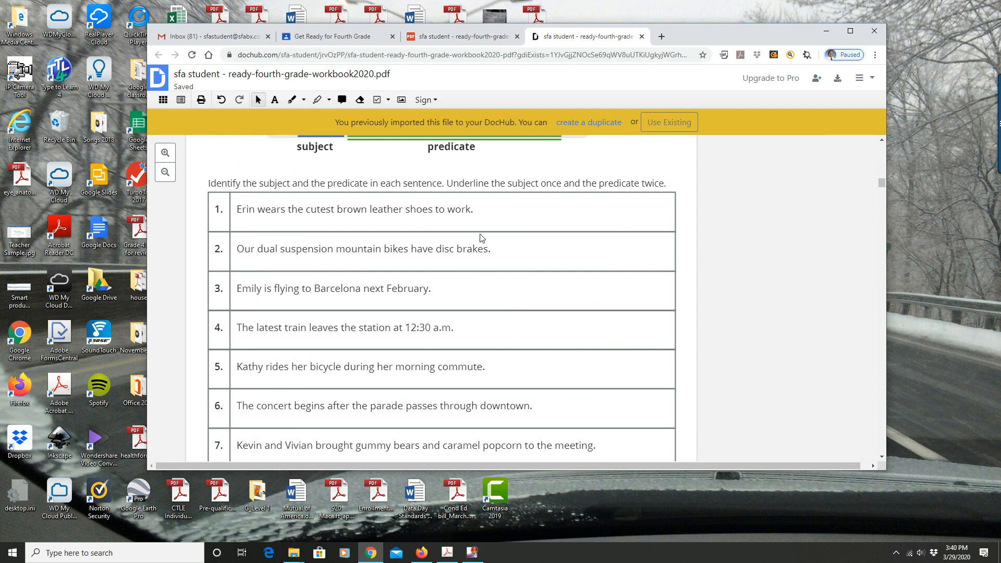
scroll(499, 246, up, 2)
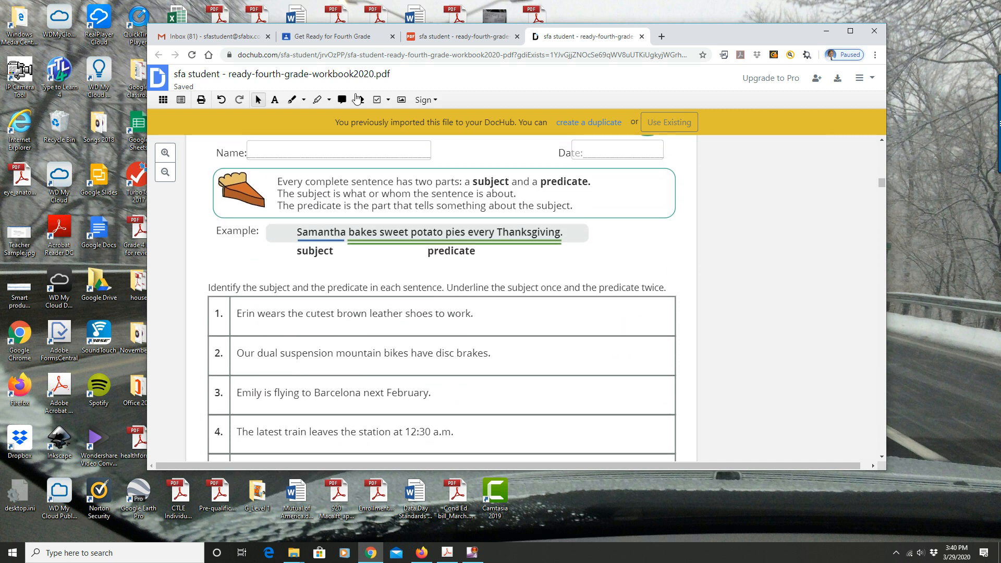
click(304, 100)
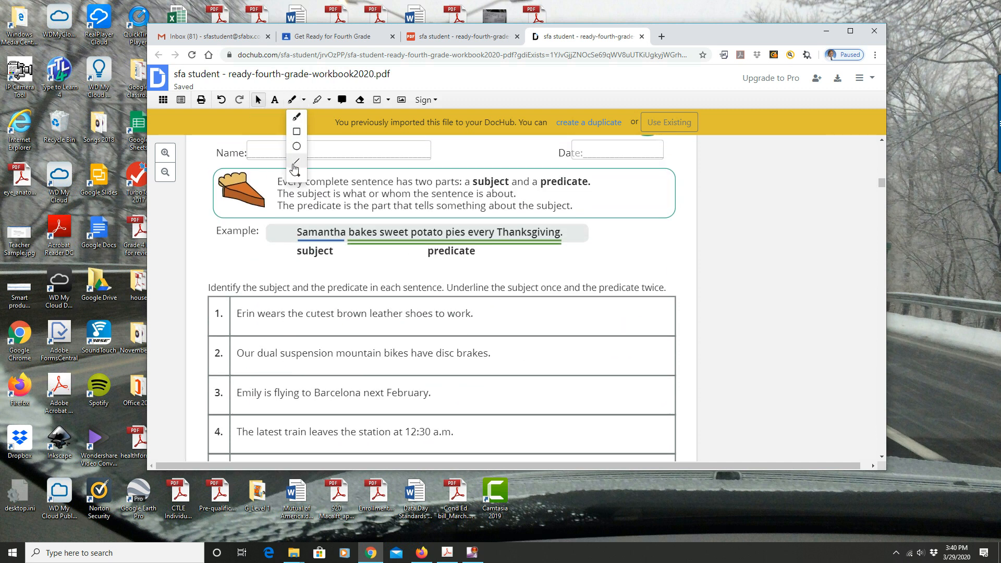
click(297, 163)
drag(304, 324, 468, 320)
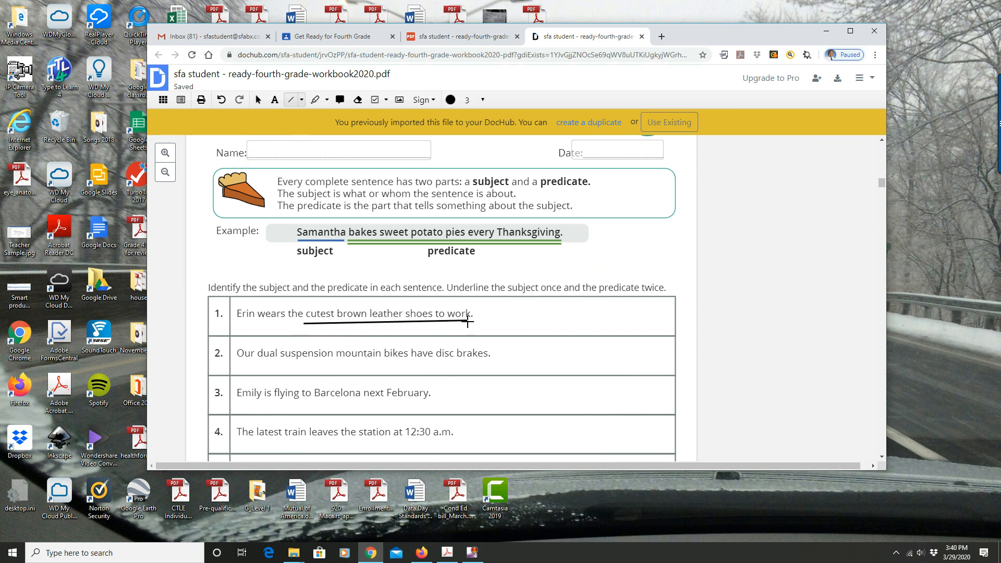
drag(372, 301, 373, 344)
click(396, 345)
- On the Show Your Idioms page, place a smiley stamp in the "call it a day" box and enlarge it to about two and a half times its size
scroll(493, 349, down, 4)
scroll(494, 349, down, 15)
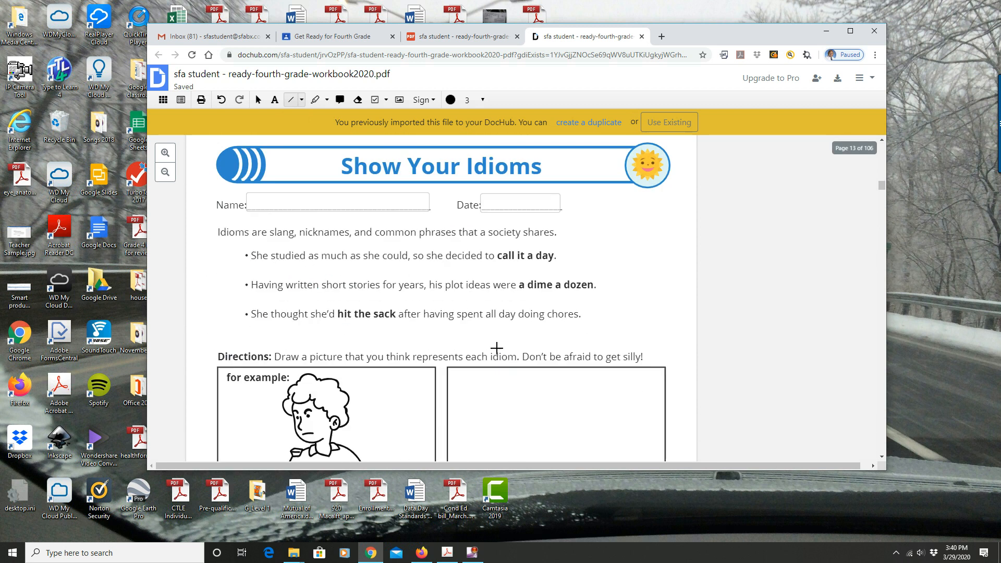
scroll(499, 343, up, 3)
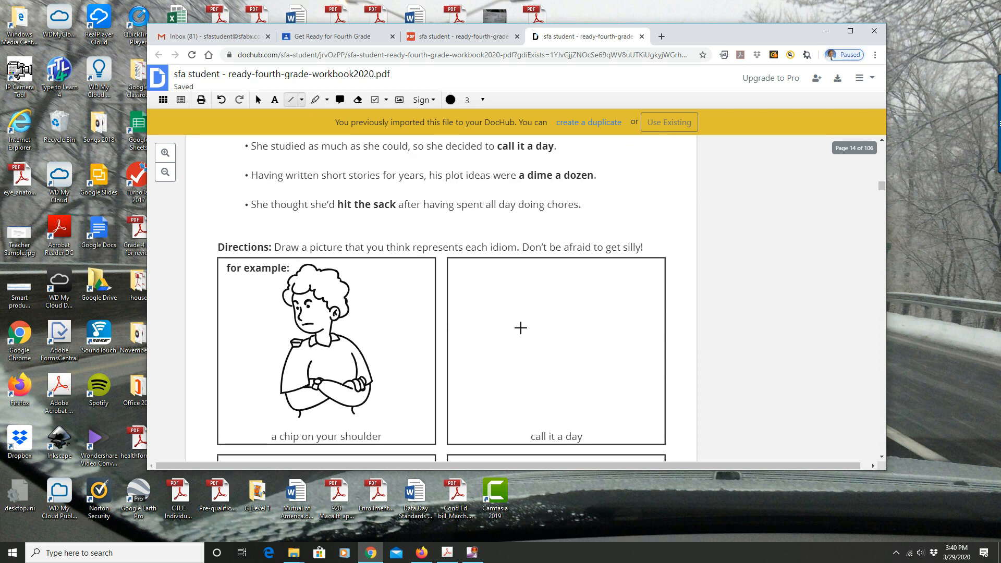
click(386, 102)
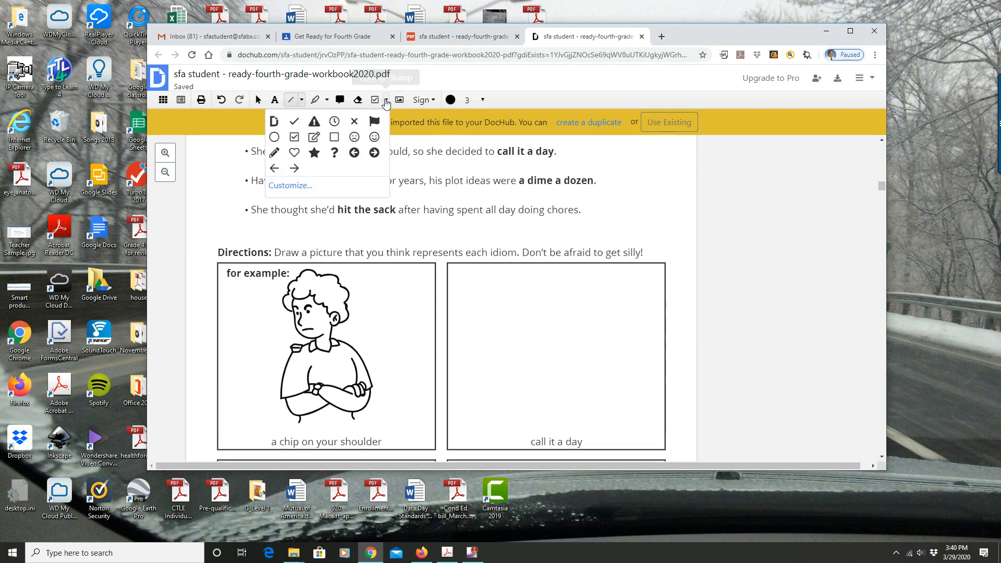
click(374, 137)
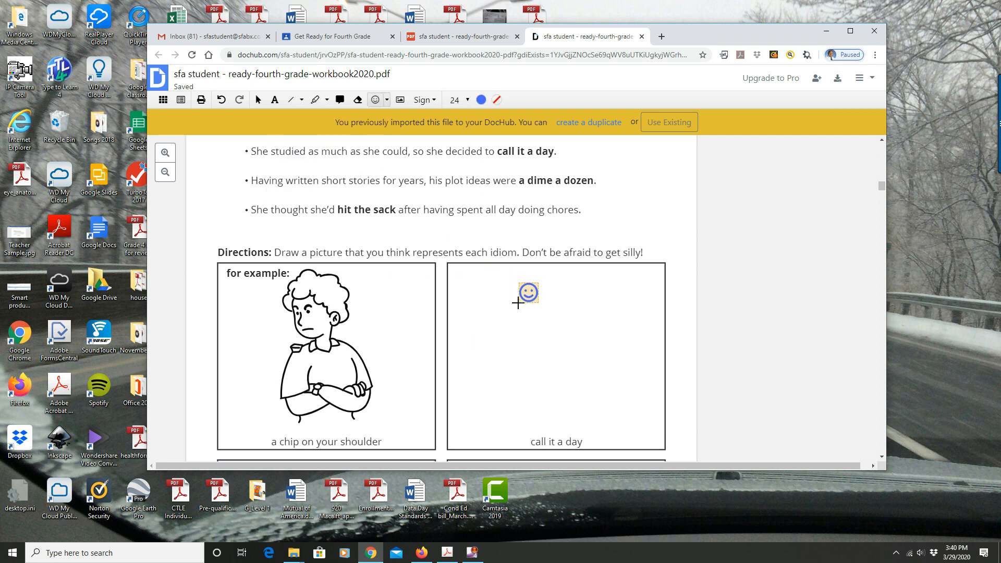
click(527, 297)
drag(547, 298, 579, 330)
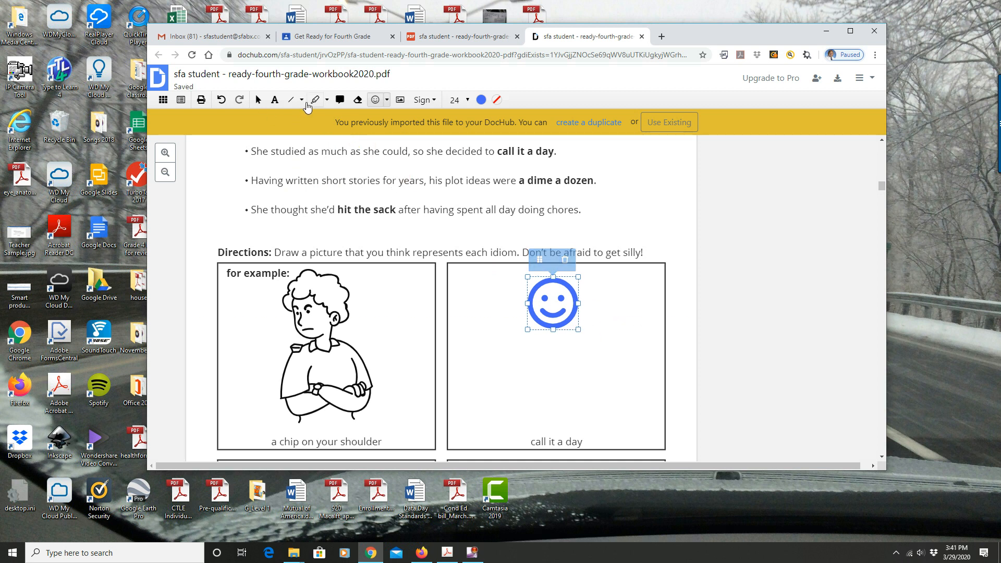
- Draw a freehand body outline with two arms beneath the smiley in the "call it a day" box
click(326, 101)
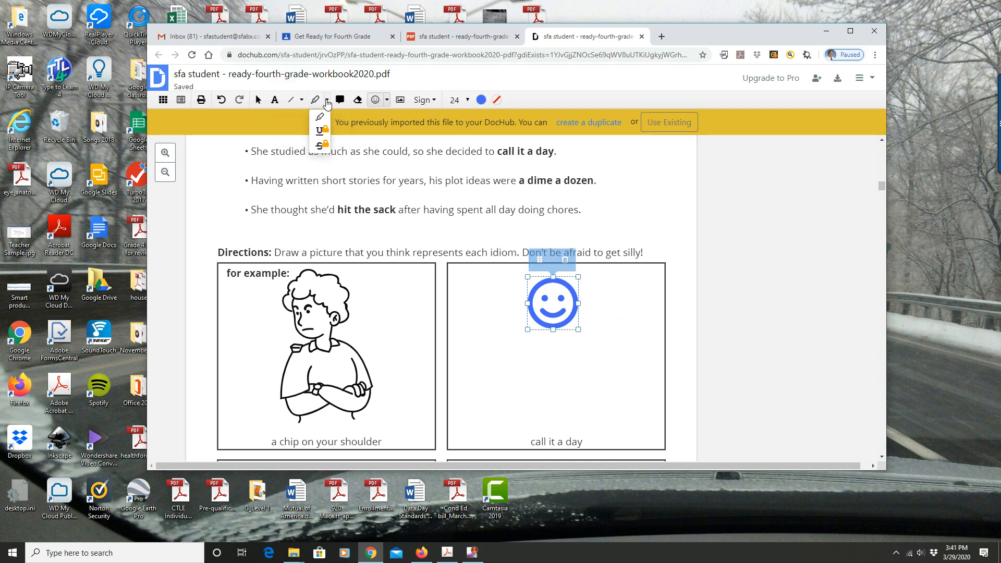
click(301, 100)
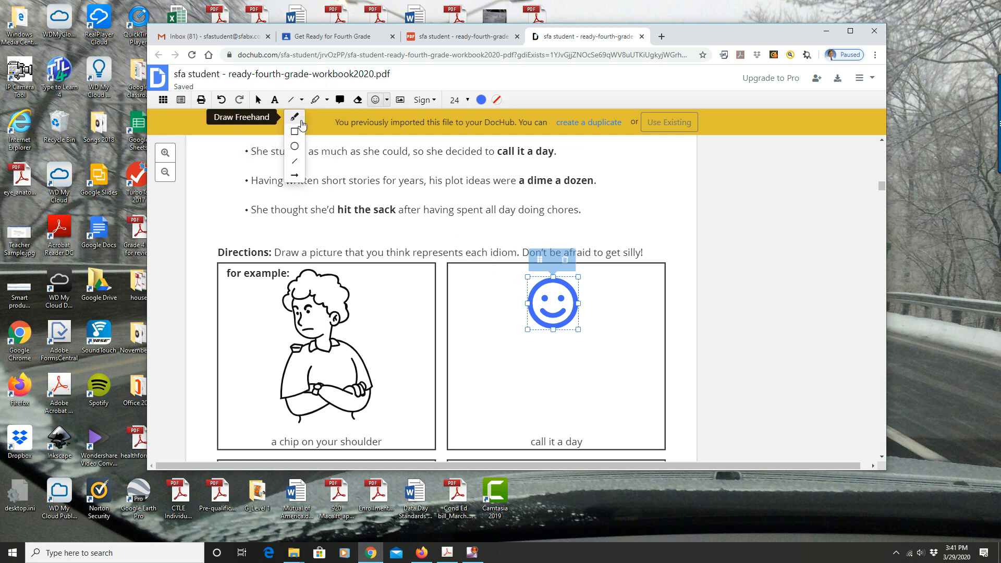
click(295, 117)
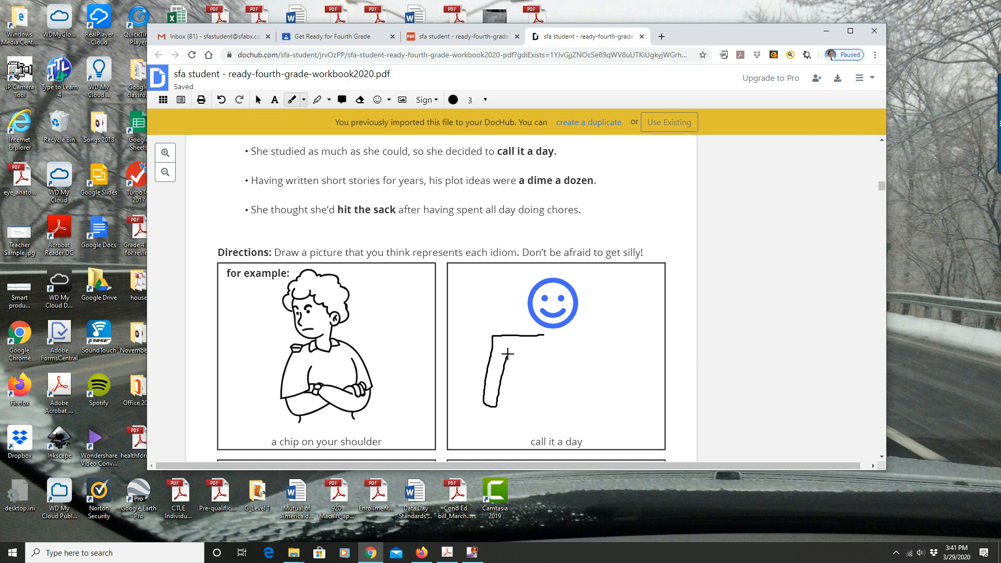
mouse_move(570, 416)
mouse_down()
mouse_move(568, 360)
mouse_move(605, 411)
mouse_up()
mouse_move(592, 371)
mouse_down()
mouse_move(591, 356)
mouse_move(543, 336)
mouse_up()
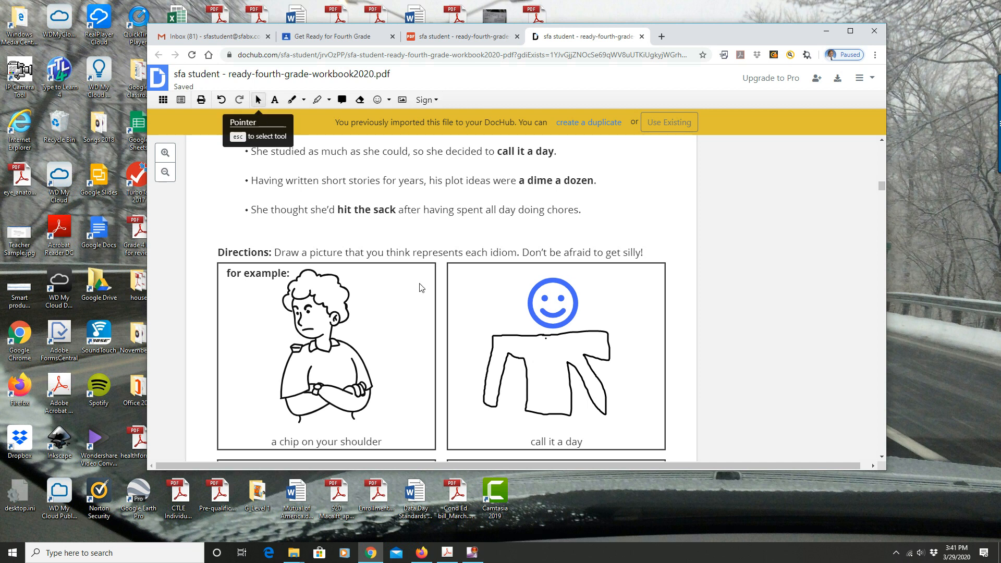
- Delete the freehand body and the smiley stamp from the "call it a day" box
key(Escape)
click(545, 340)
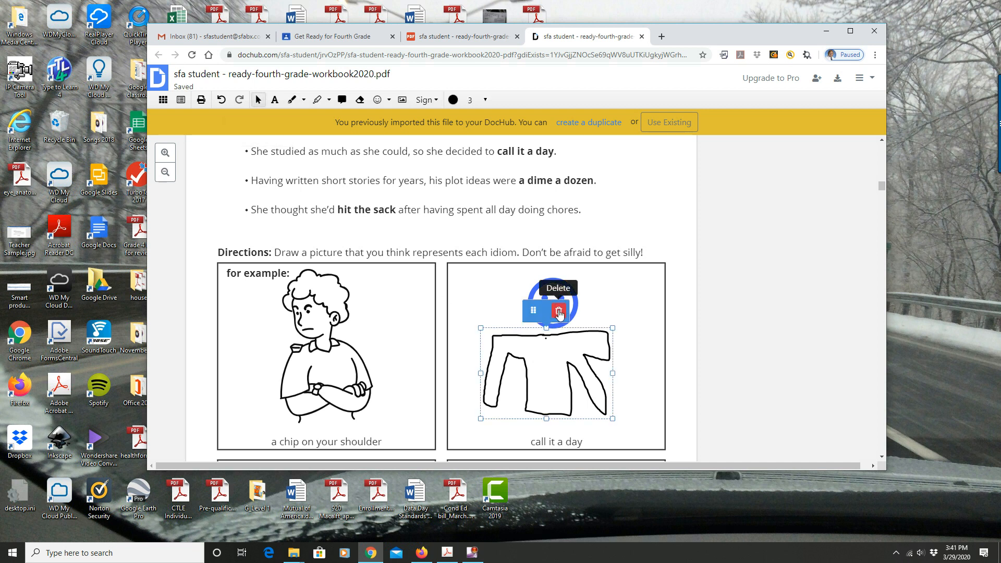
click(558, 312)
click(562, 293)
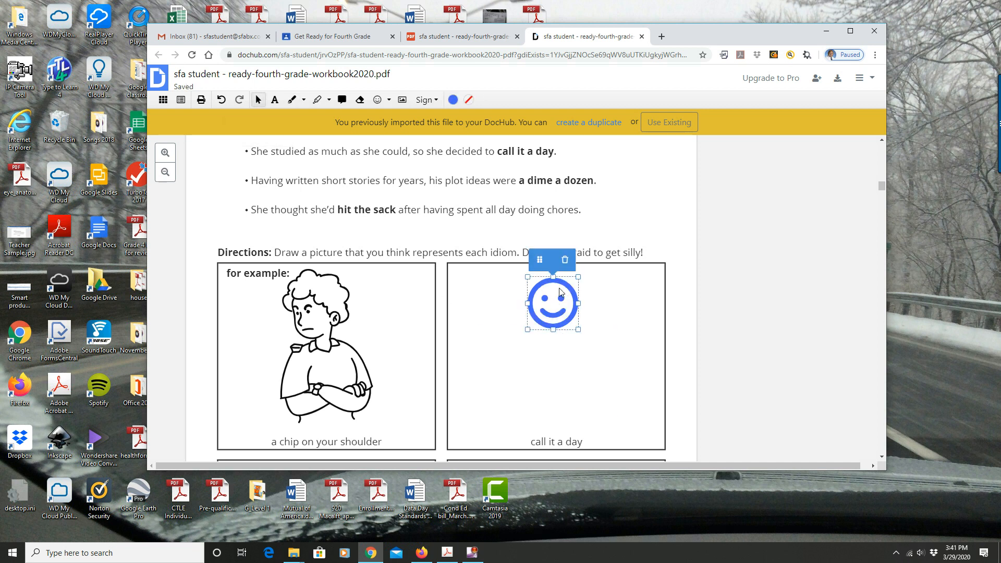
click(564, 261)
- Look through the three-digit subtraction, place value and six-digit number worksheets to see their answer fields
scroll(566, 344, down, 10)
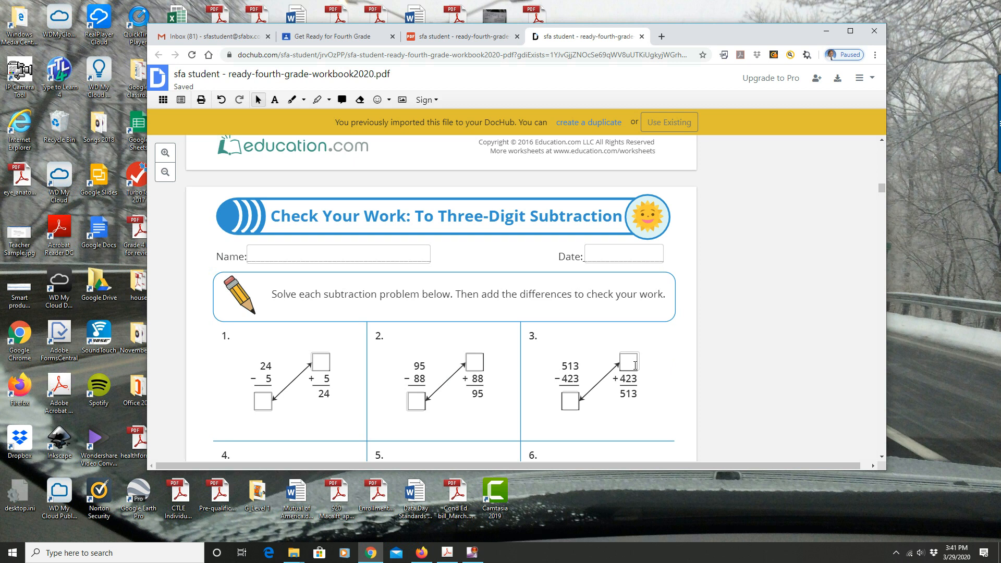
scroll(728, 361, down, 10)
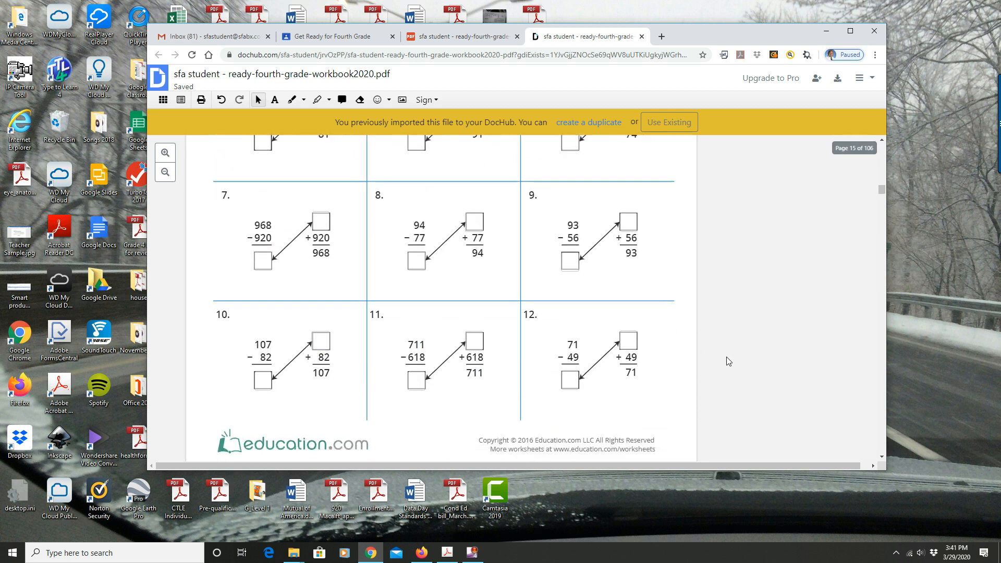
scroll(728, 361, down, 5)
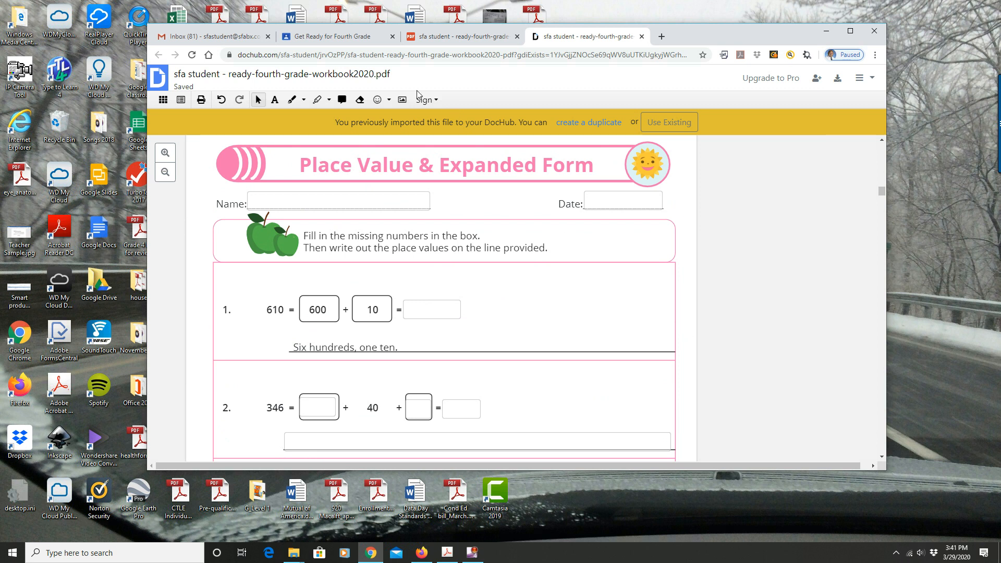
scroll(729, 344, down, 10)
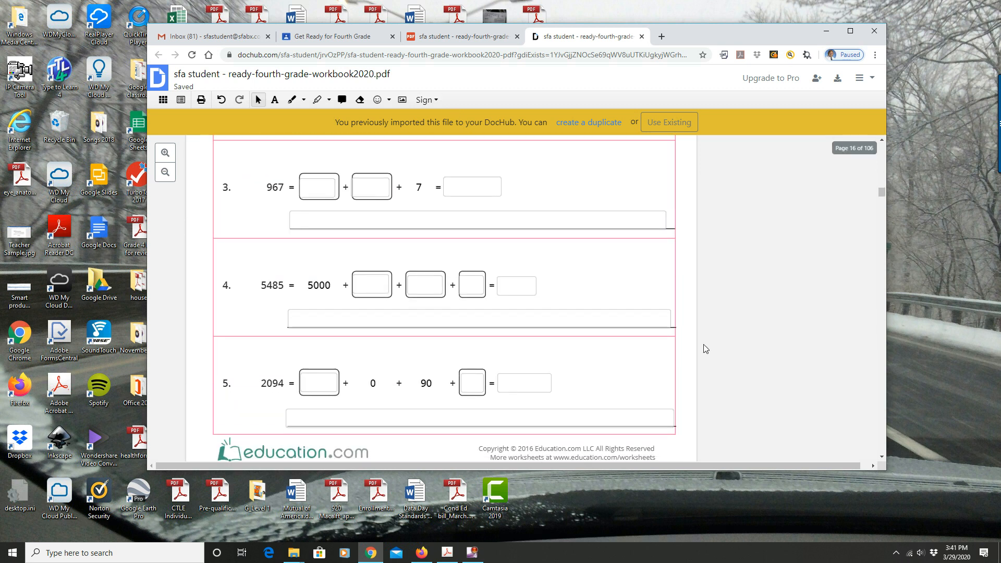
scroll(706, 349, down, 8)
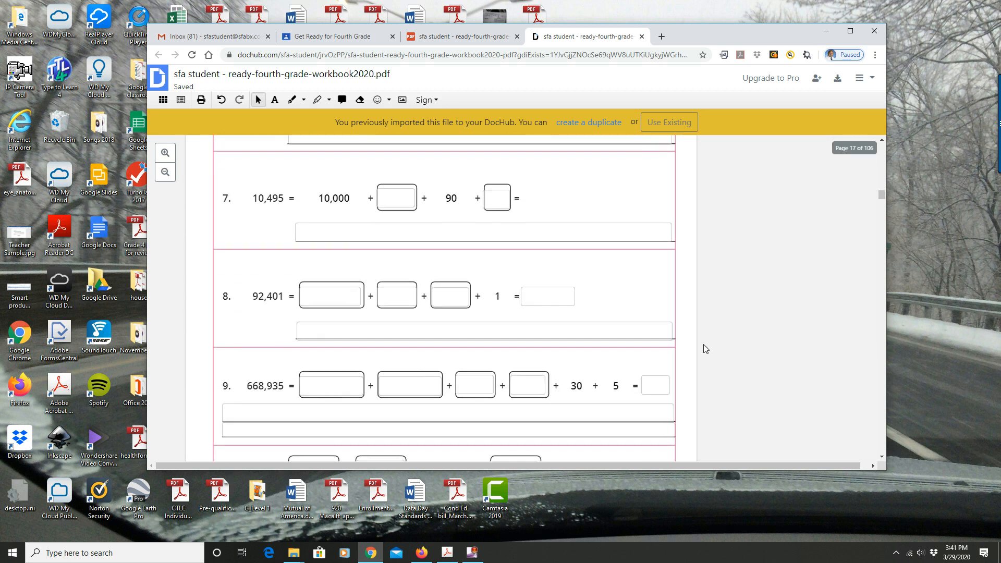
scroll(706, 349, down, 3)
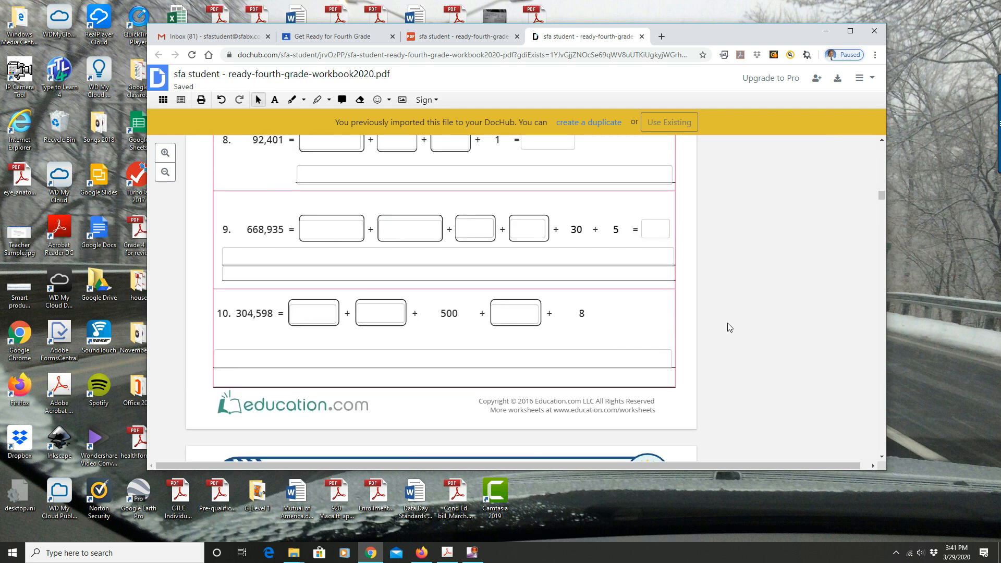
scroll(730, 326, down, 7)
scroll(731, 327, down, 9)
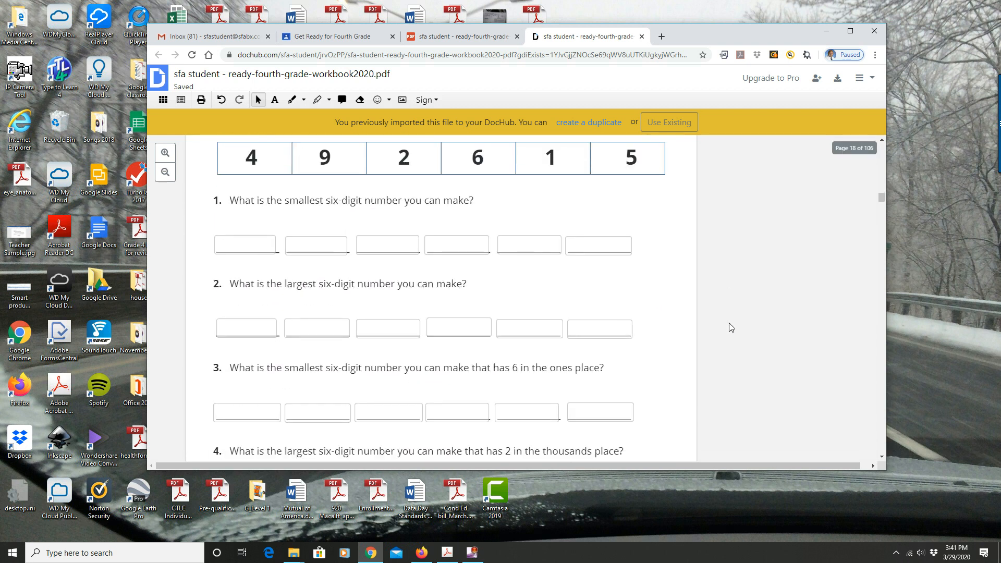
- Enter 58 in the answer box of associative property problem 1, level with the equation, and delete it again
scroll(730, 327, down, 8)
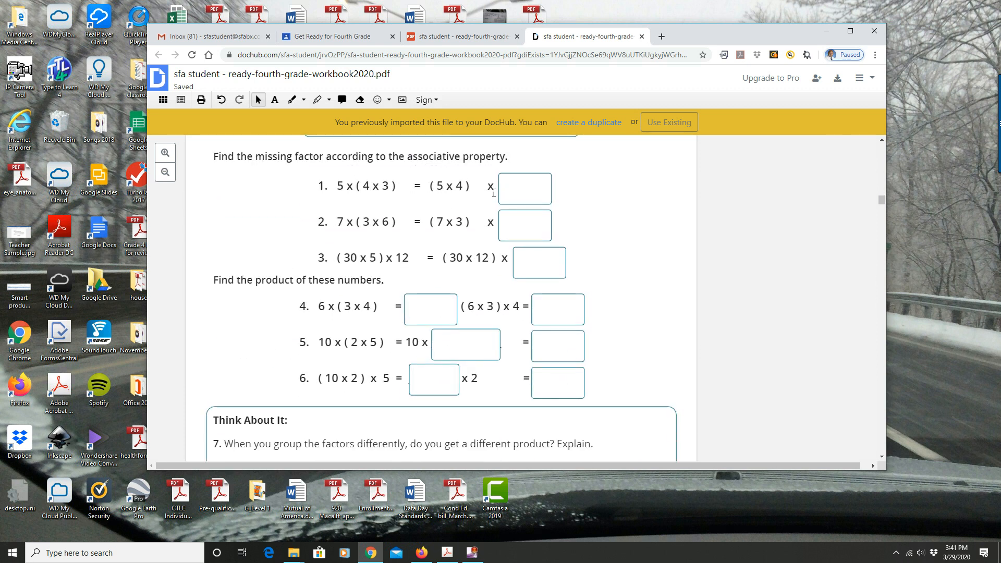
click(273, 102)
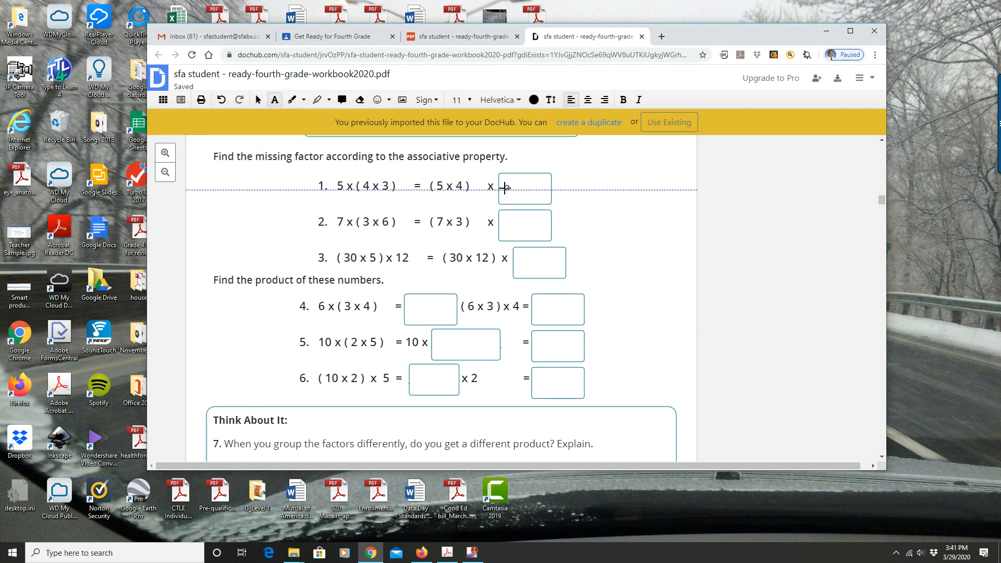
click(502, 186)
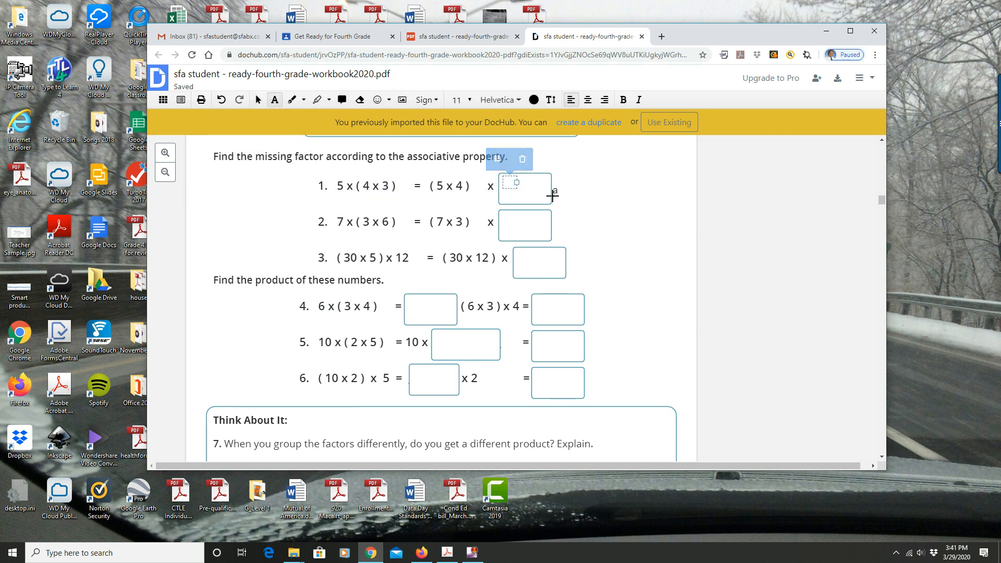
text(58)
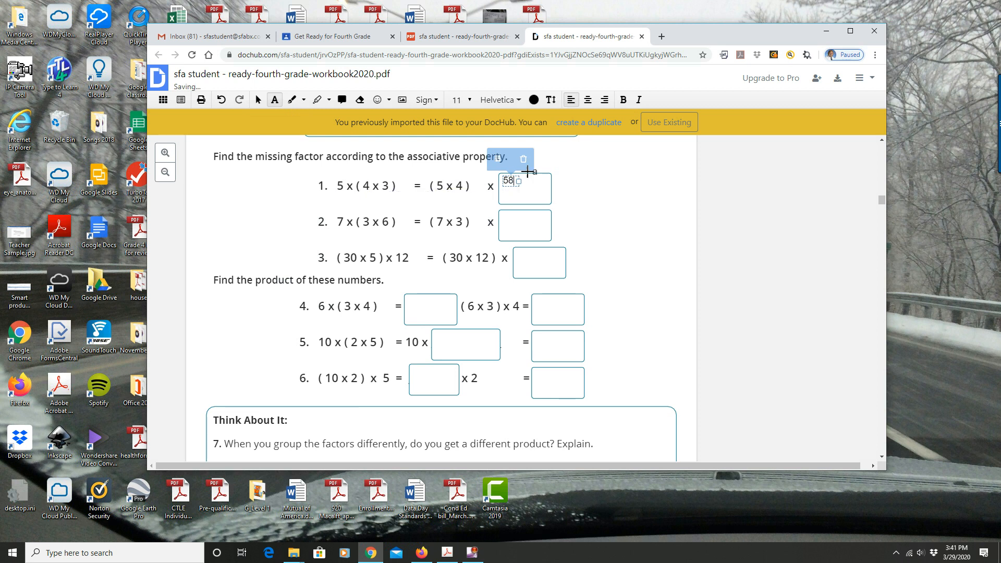
drag(498, 161, 498, 167)
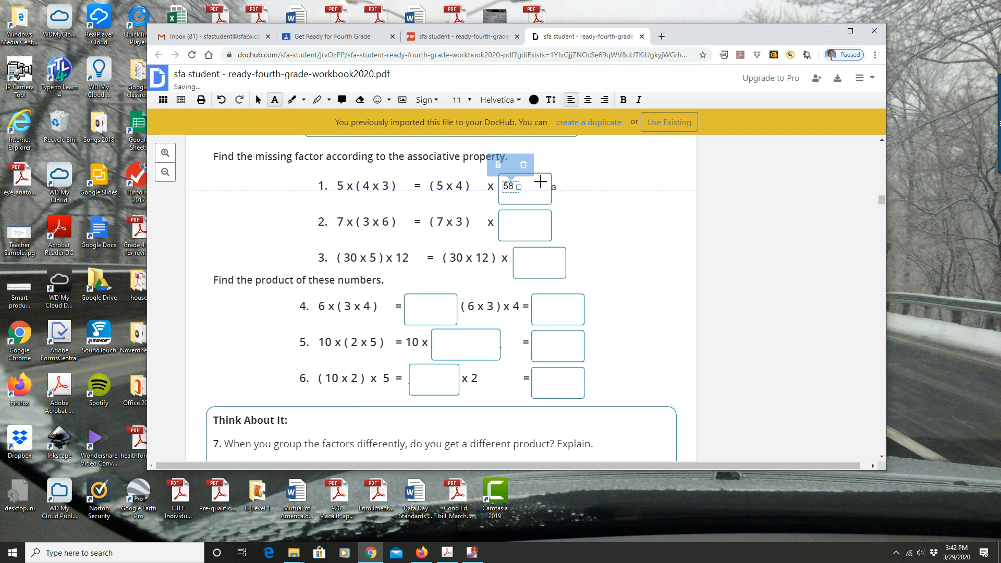
click(521, 165)
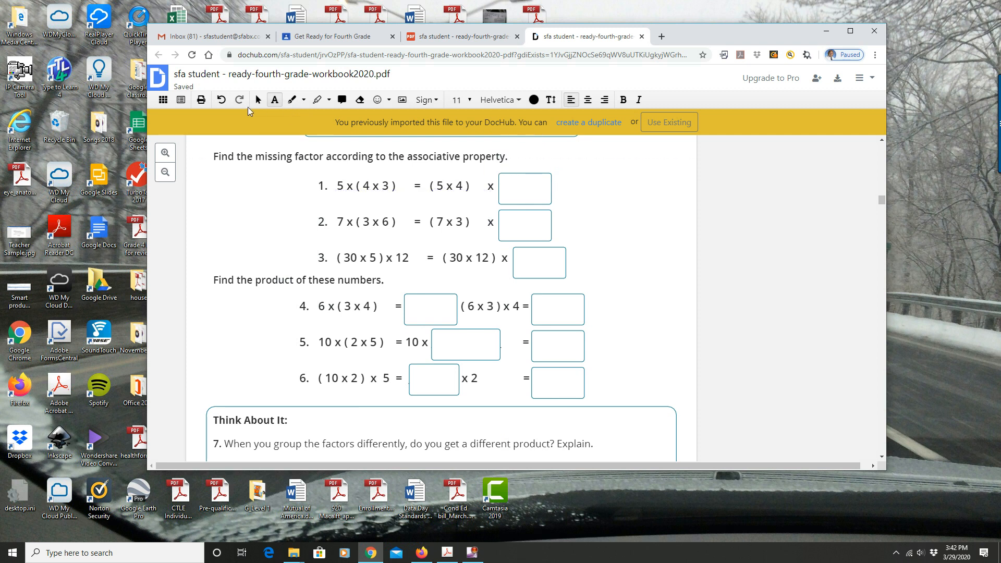
click(257, 100)
- On the More Multiplying by Seven page, add the text answer 55 directly under the 2 x 7 problem
scroll(628, 302, down, 5)
scroll(628, 302, down, 15)
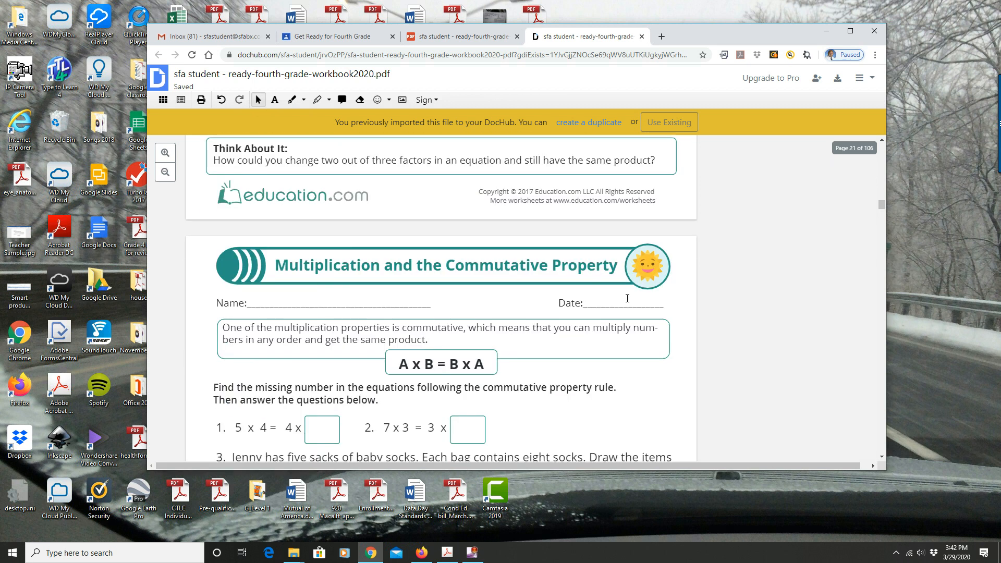
scroll(624, 302, down, 10)
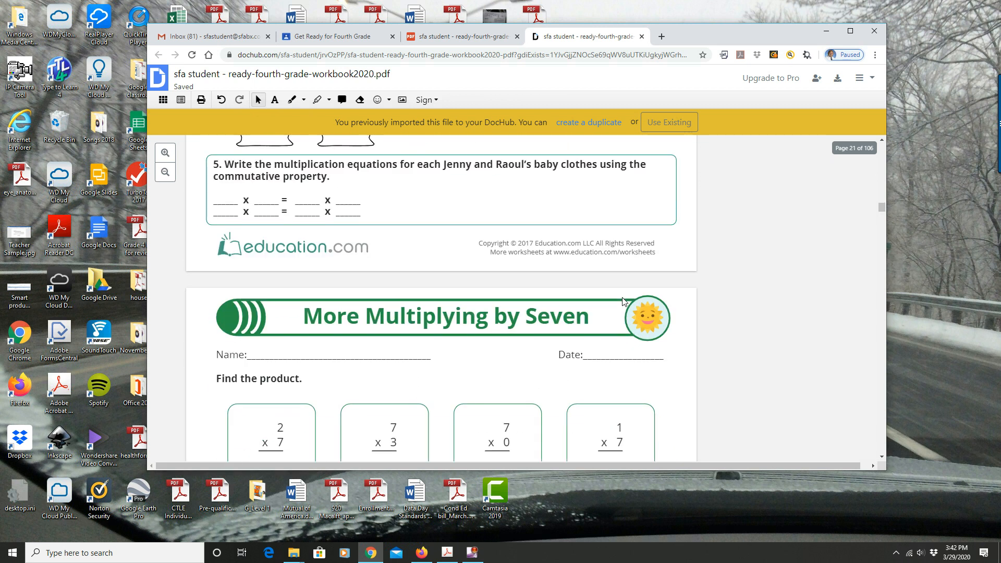
scroll(623, 300, down, 1)
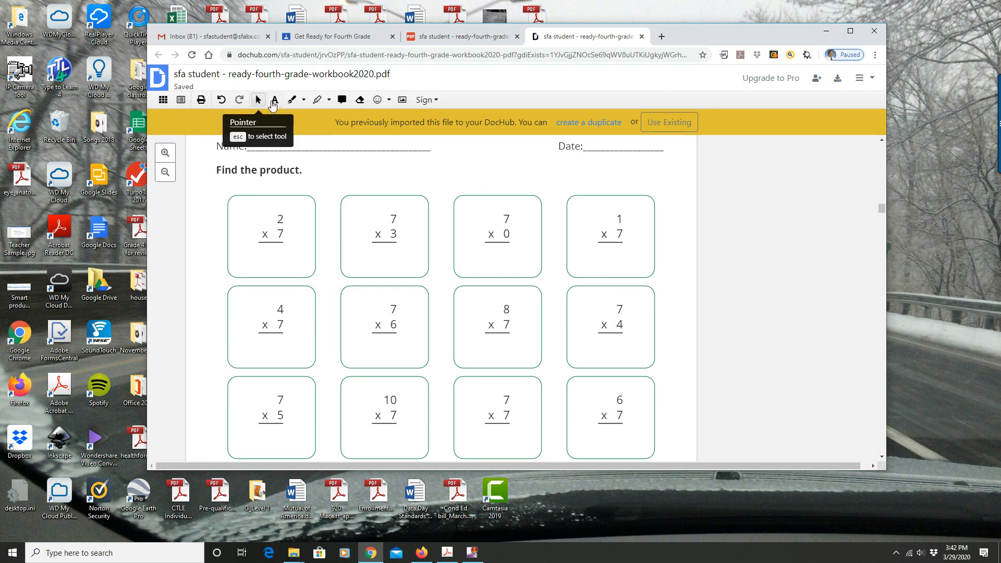
click(261, 254)
drag(260, 249, 297, 258)
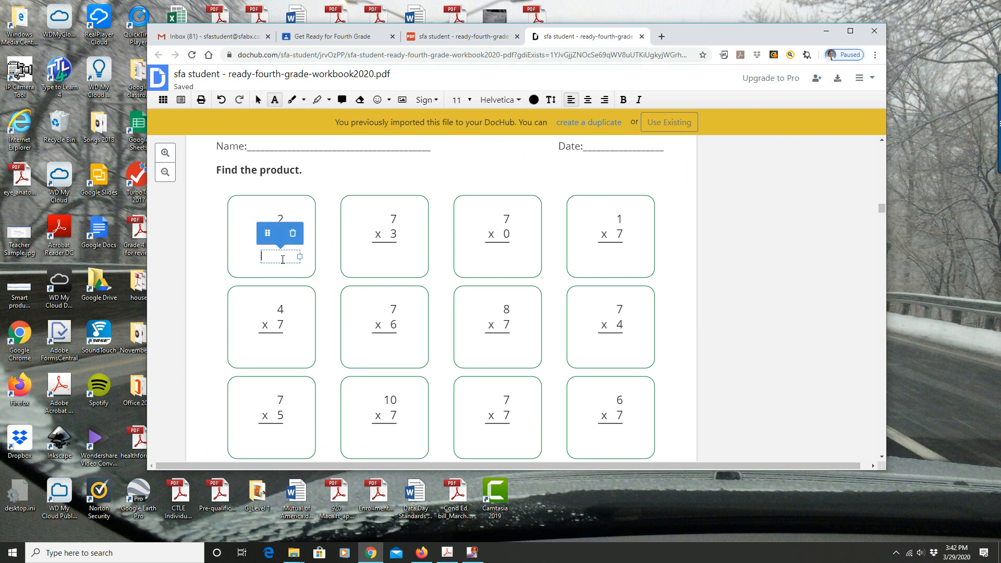
text(55)
drag(268, 234, 267, 228)
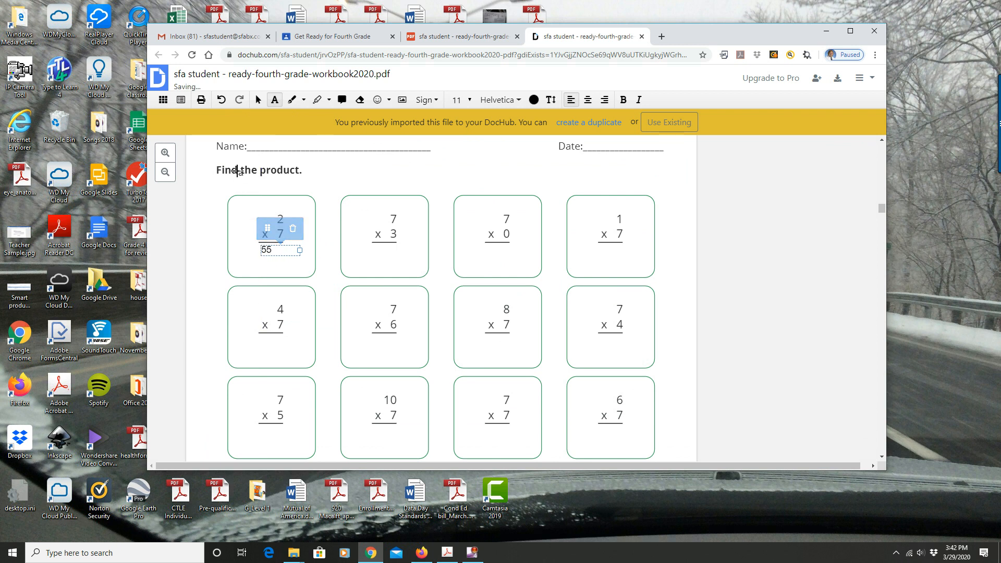
click(258, 101)
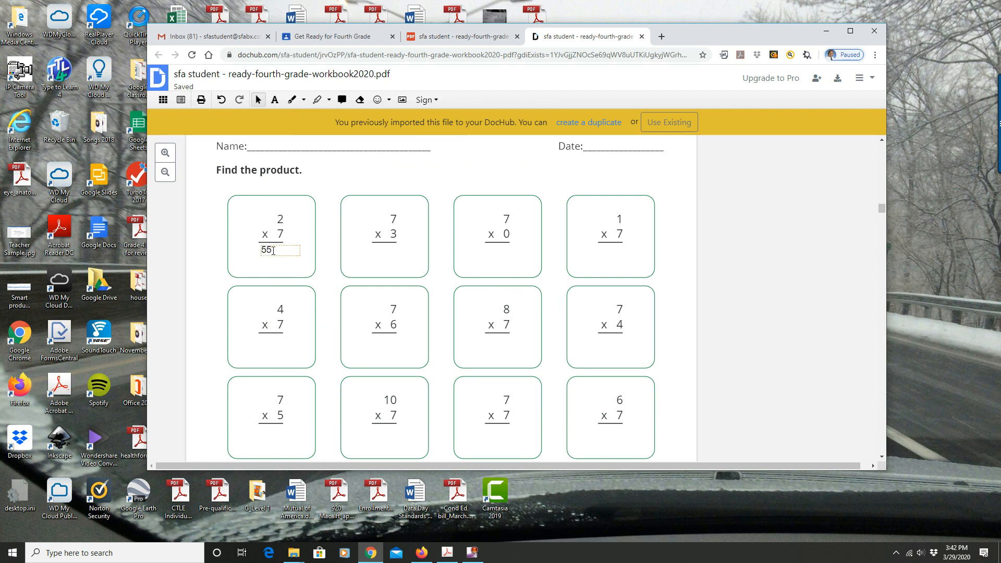
- Change the answer under 2 x 7 to 14 and shift it slightly right beneath the problem's digits
click(272, 251)
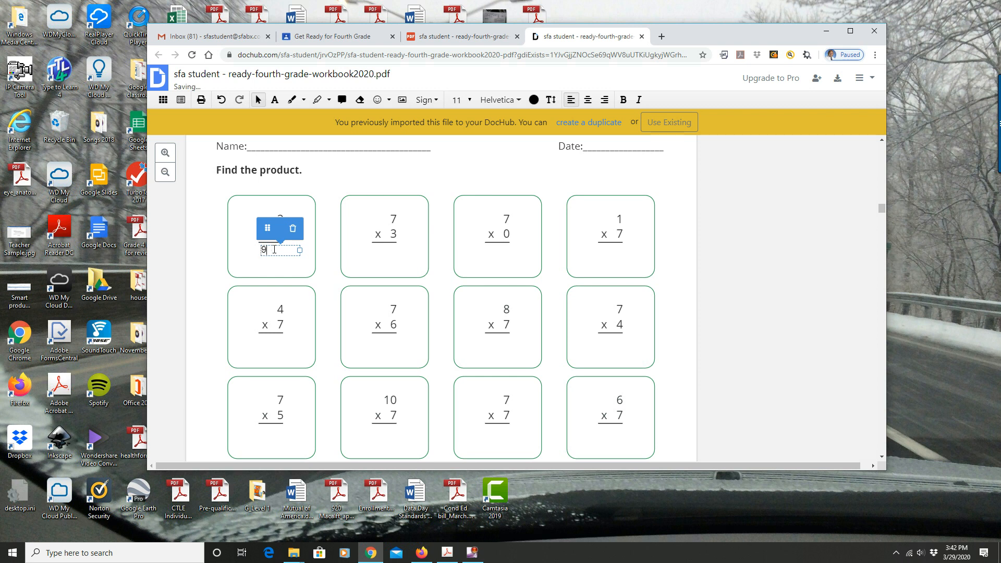
mouse_move(268, 228)
mouse_down()
mouse_move(286, 225)
mouse_move(272, 229)
mouse_move(288, 236)
mouse_move(268, 228)
mouse_up()
drag(268, 228, 275, 228)
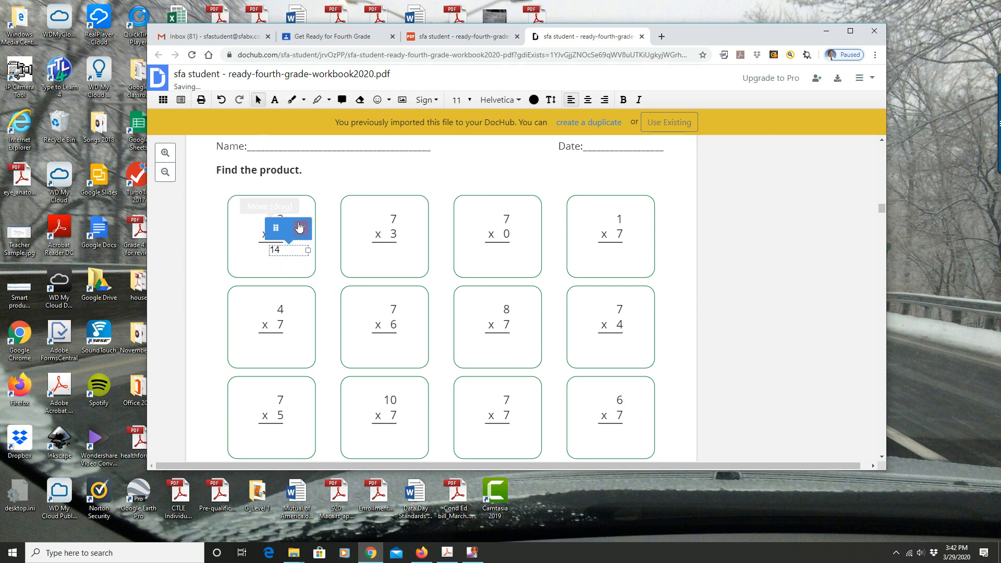
click(323, 201)
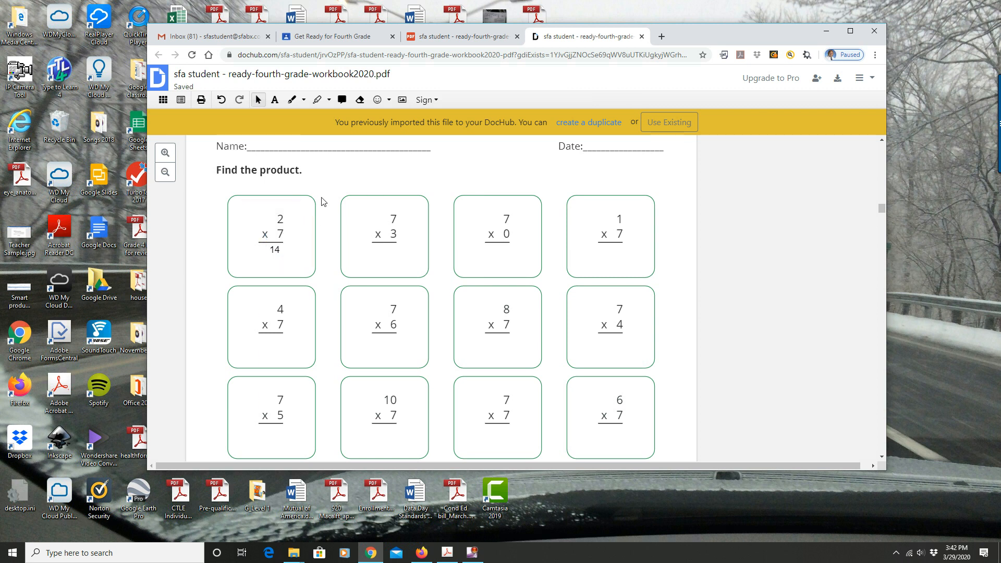
- Delete the answer 14 from the 2 x 7 problem
click(277, 249)
click(301, 229)
- On the division worksheet, enter 2 as the answer to 14 ÷ 7 in problem 1, level with the equation
scroll(669, 305, down, 15)
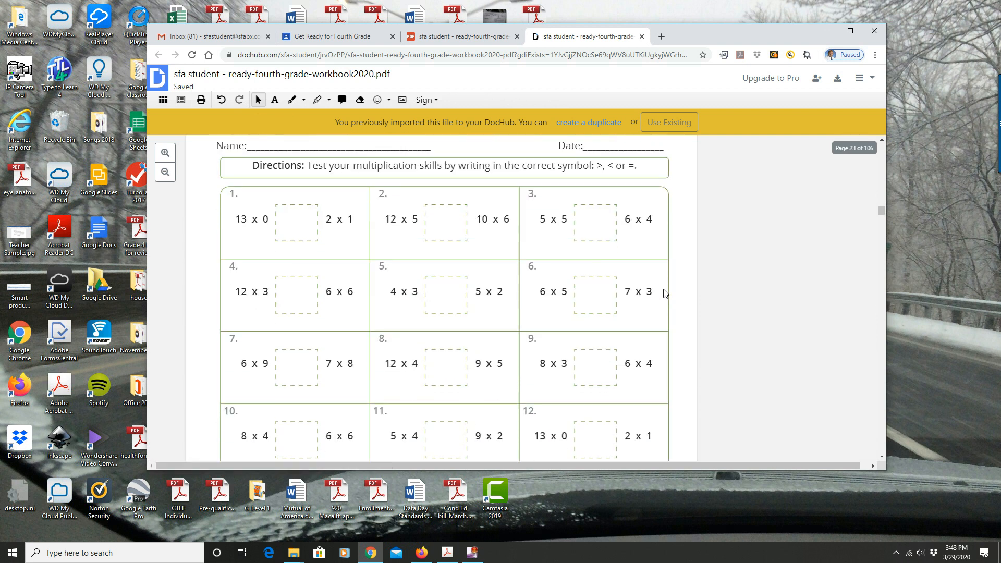
scroll(253, 316, up, 3)
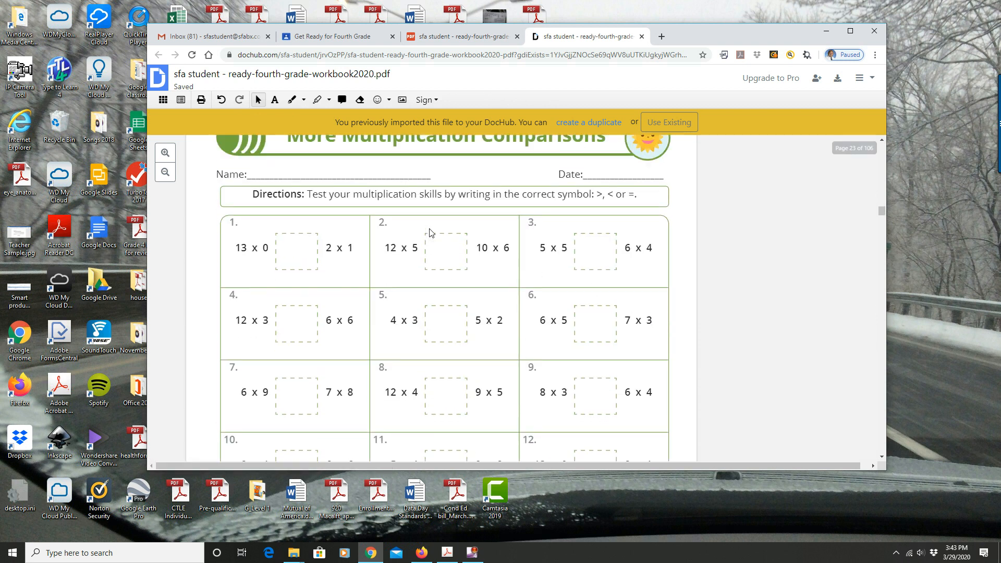
scroll(266, 300, up, 3)
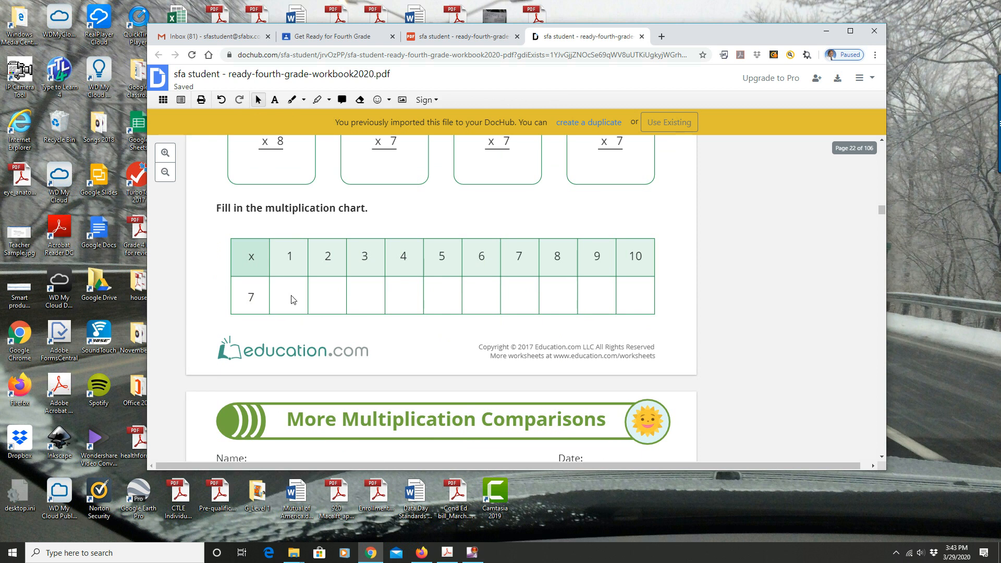
scroll(285, 301, down, 16)
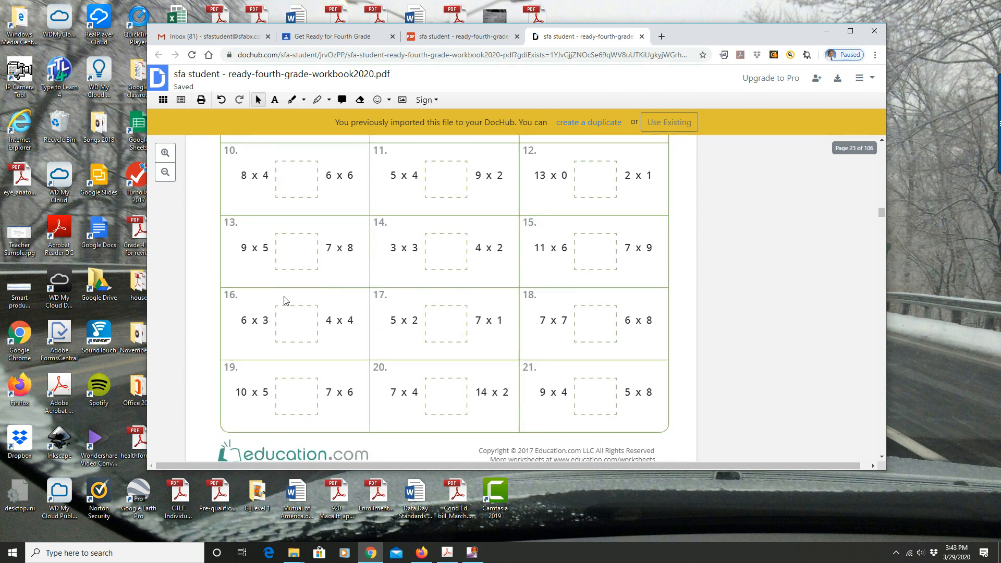
scroll(284, 299, down, 5)
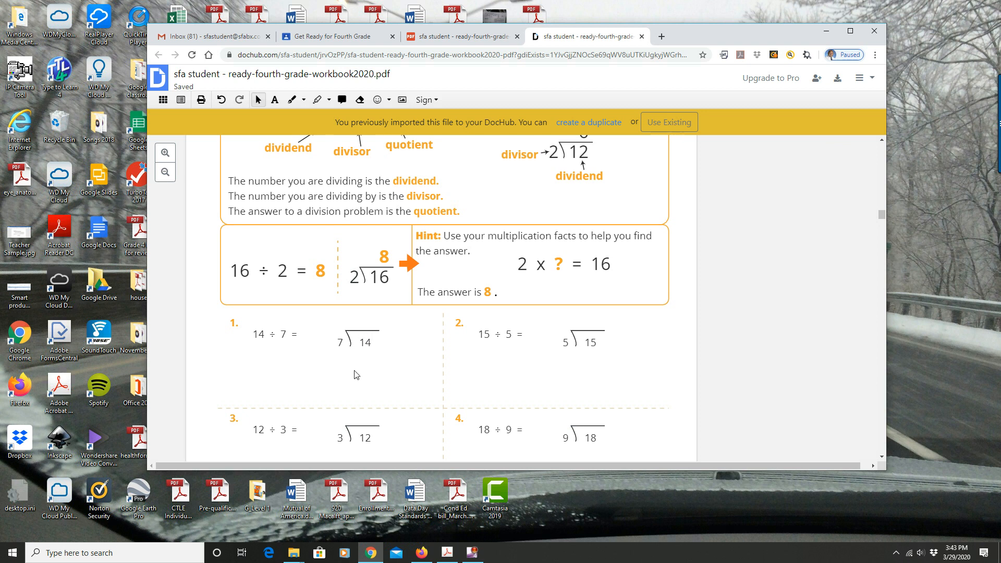
click(275, 99)
click(302, 328)
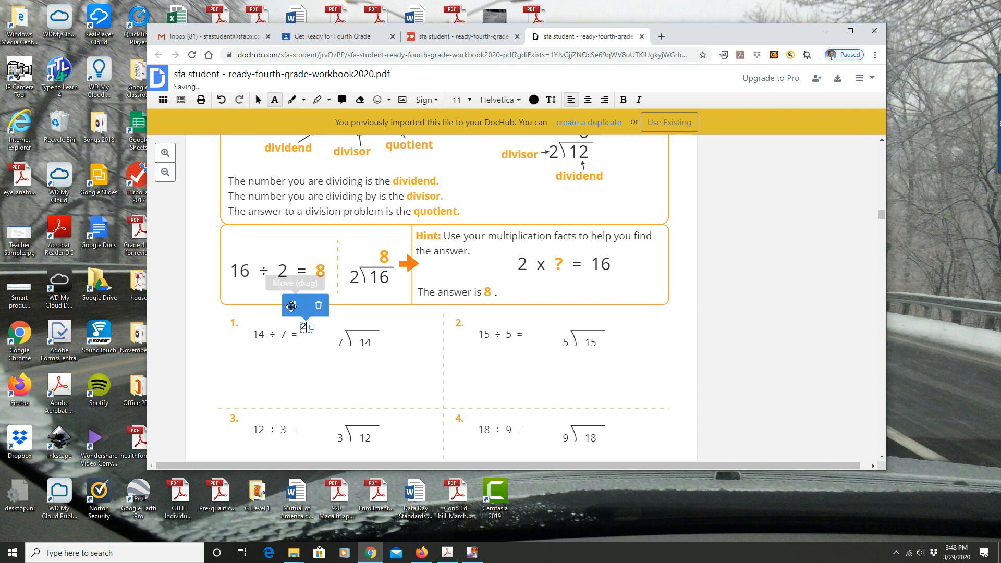
drag(291, 307, 292, 315)
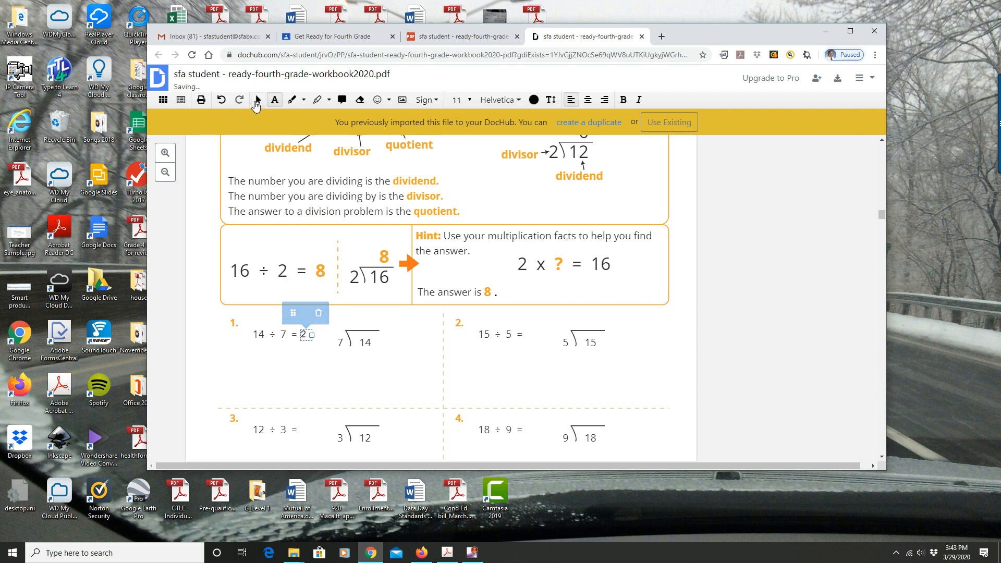
click(257, 101)
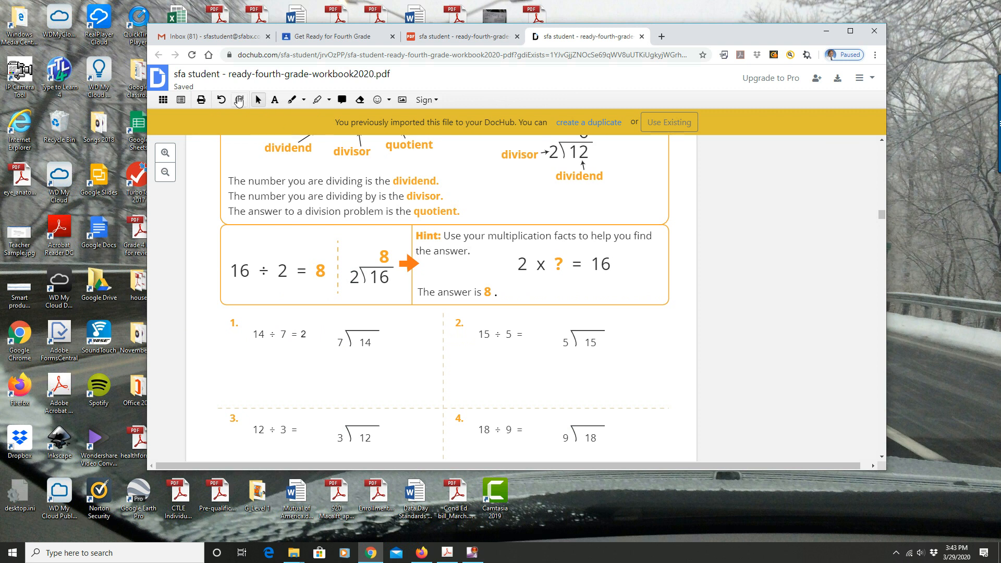
- Look through the division, More Mixed Minute Math, perimeter and Angle Steering worksheets to see what kind of answers they need
scroll(480, 342, down, 8)
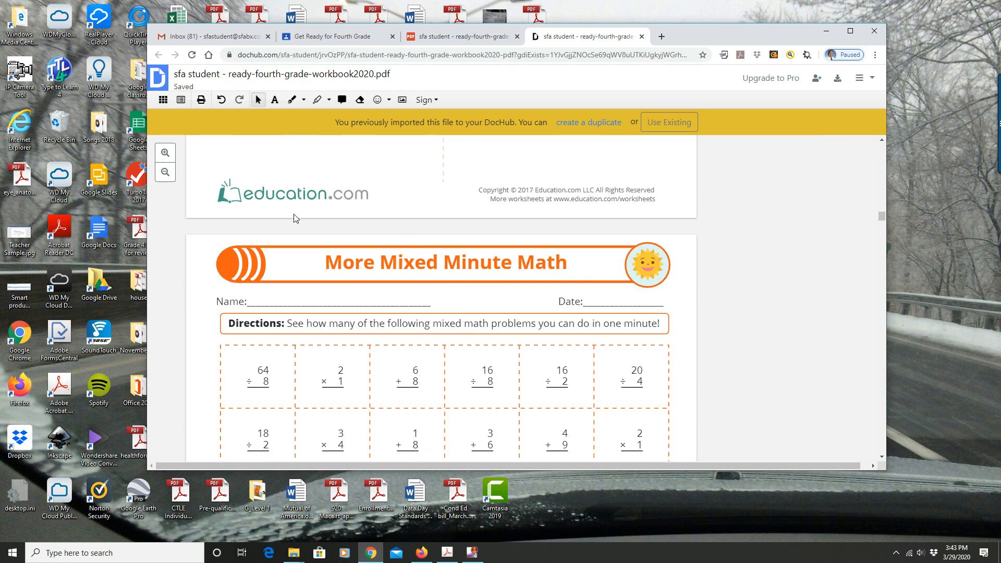
scroll(295, 218, up, 8)
scroll(296, 218, up, 4)
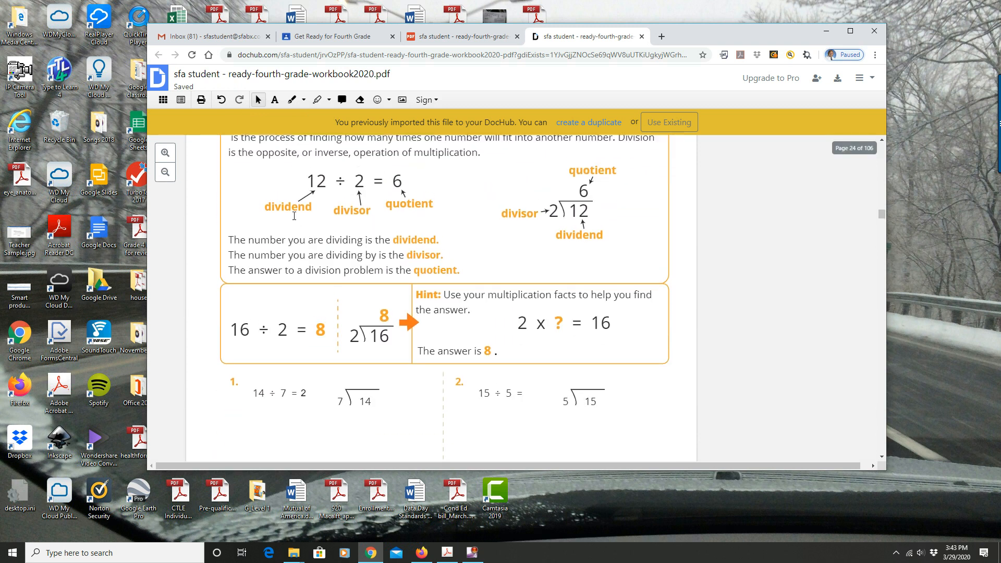
scroll(294, 218, down, 12)
scroll(294, 219, down, 14)
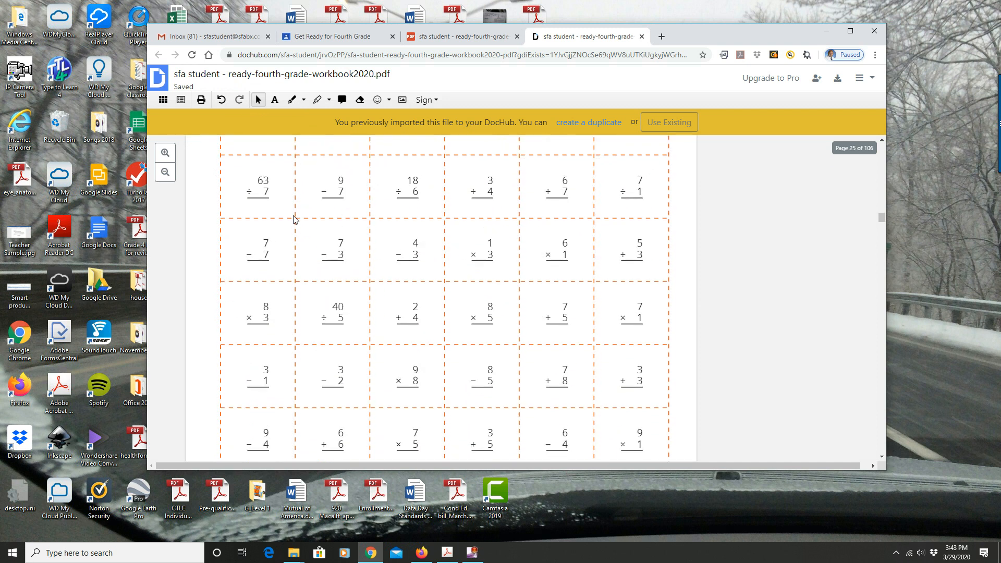
scroll(294, 219, down, 10)
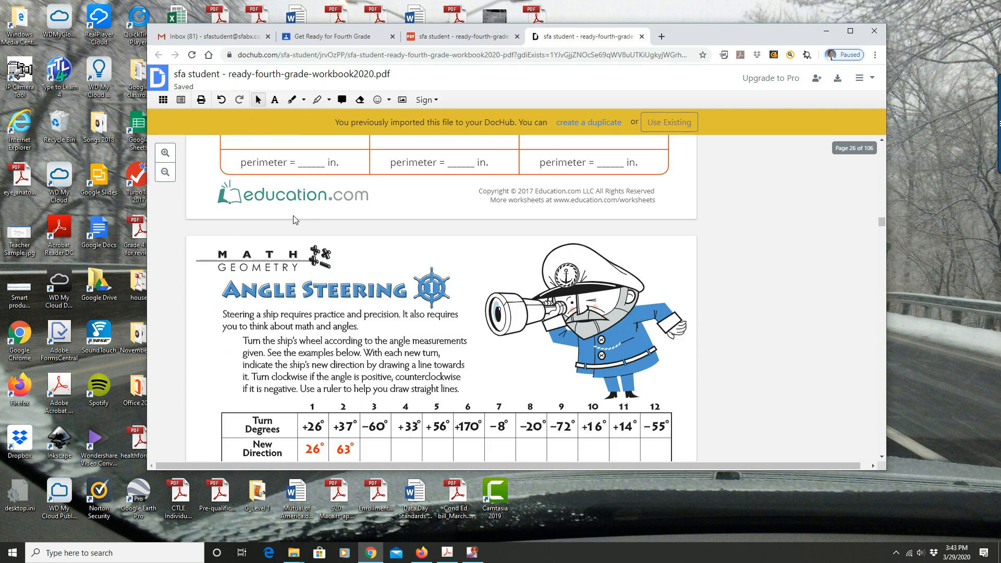
scroll(294, 219, down, 4)
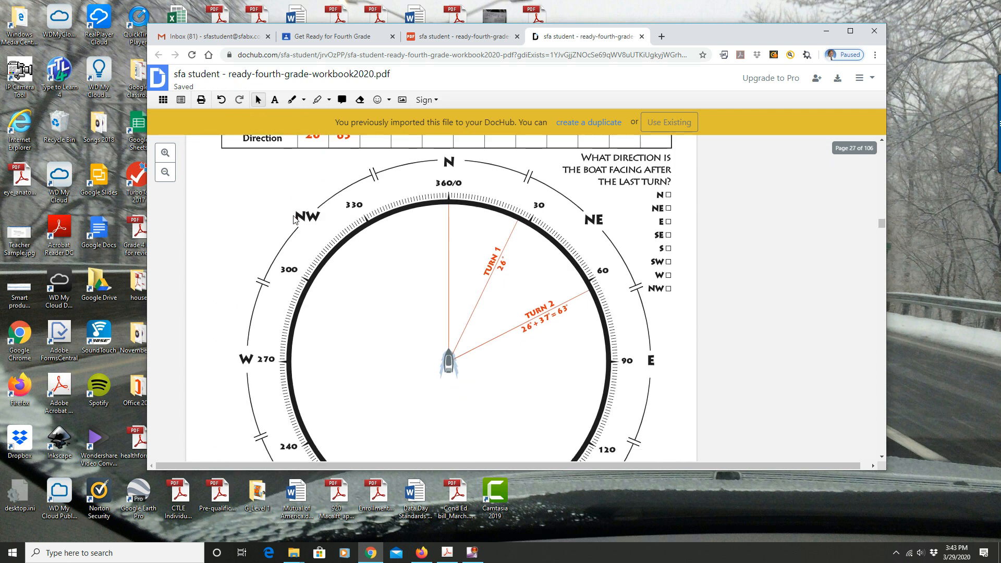
scroll(294, 219, up, 2)
- Place a pencil-in-box stamp over the SW checkbox on the Angle Steering page and delete it again
click(389, 100)
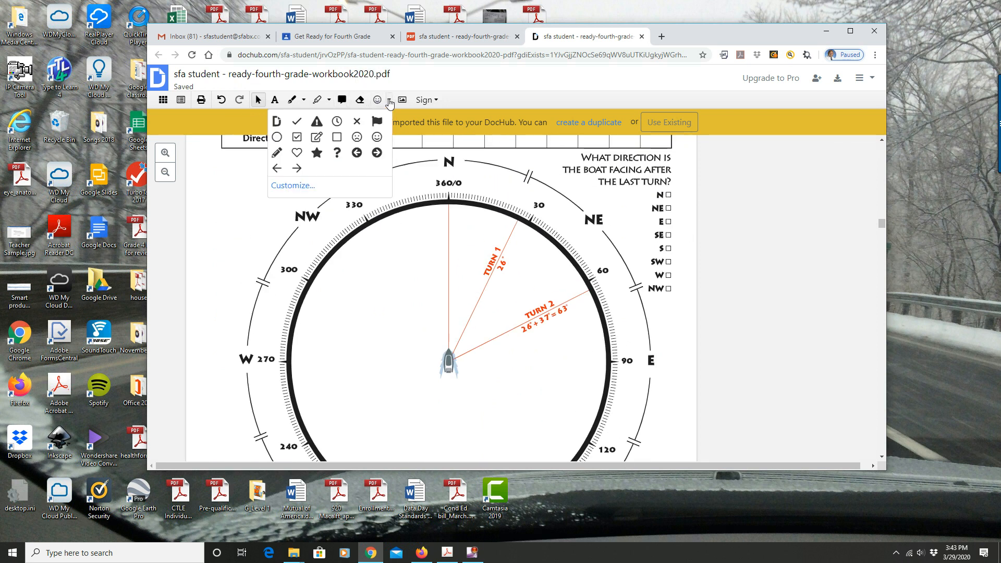
click(316, 137)
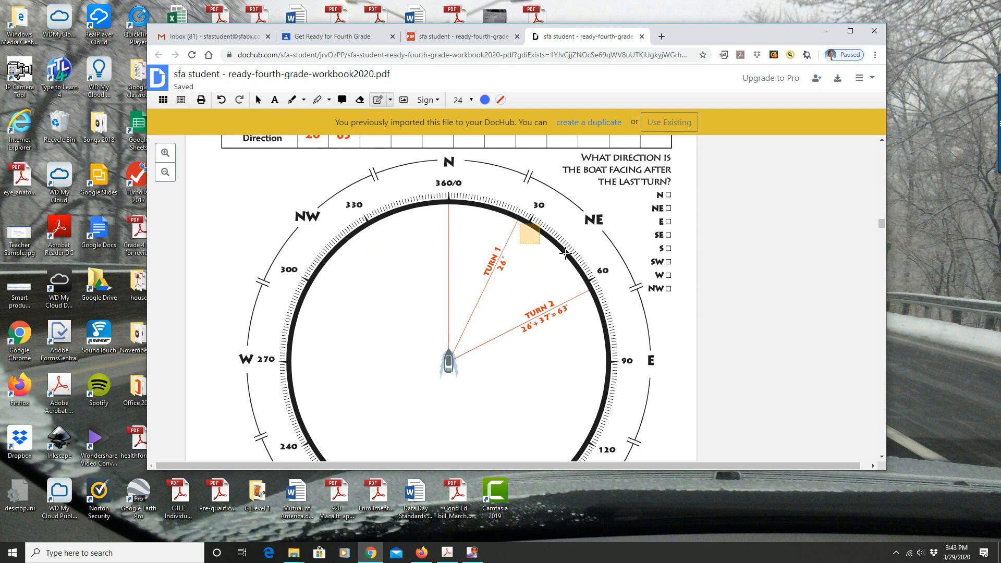
click(662, 267)
drag(680, 251, 676, 257)
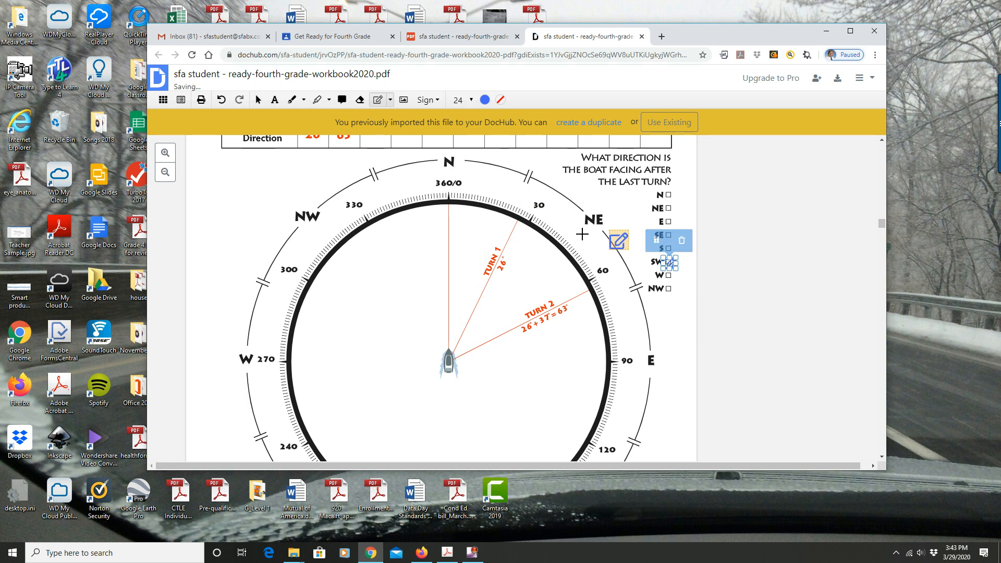
click(258, 100)
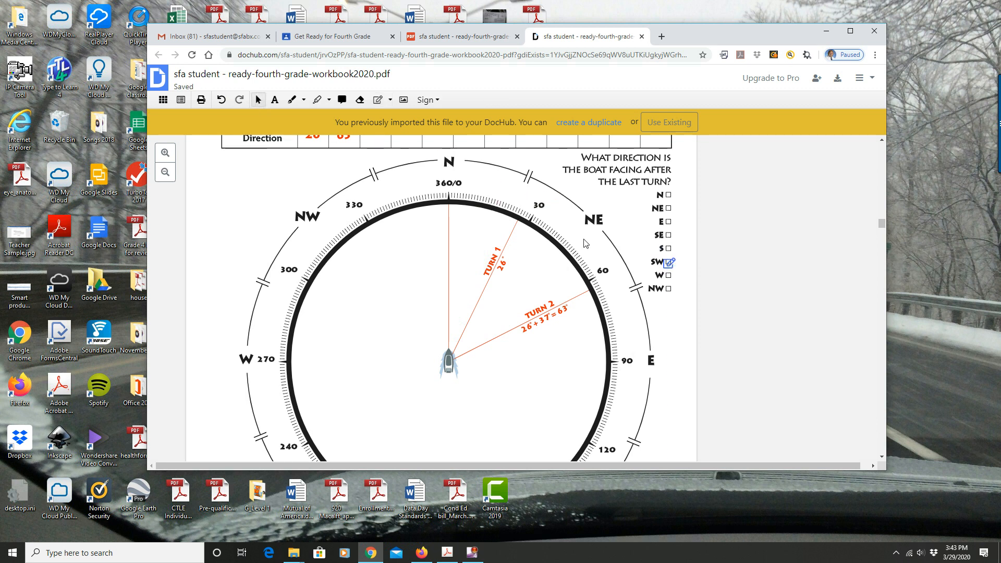
click(669, 262)
click(681, 241)
- In the document properties, add an underscore to the title directly after "workbook2020", before the .pdf extension
scroll(514, 361, down, 10)
scroll(515, 362, down, 10)
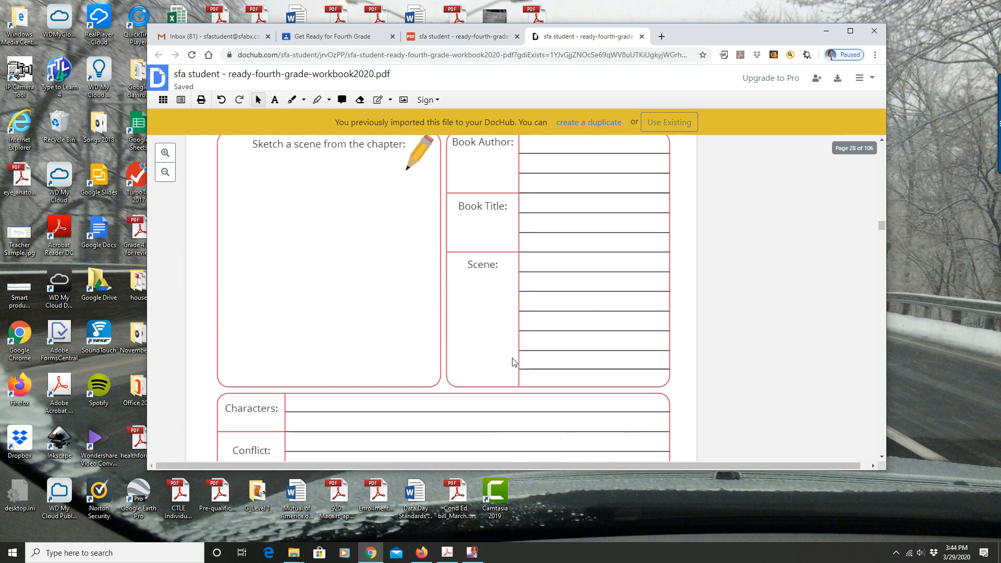
scroll(515, 364, down, 5)
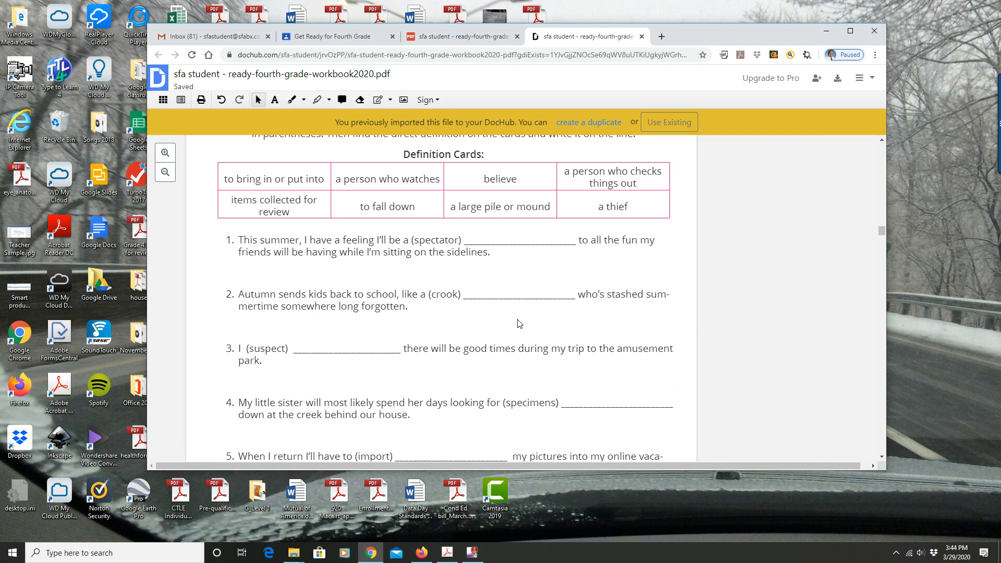
scroll(519, 323, up, 8)
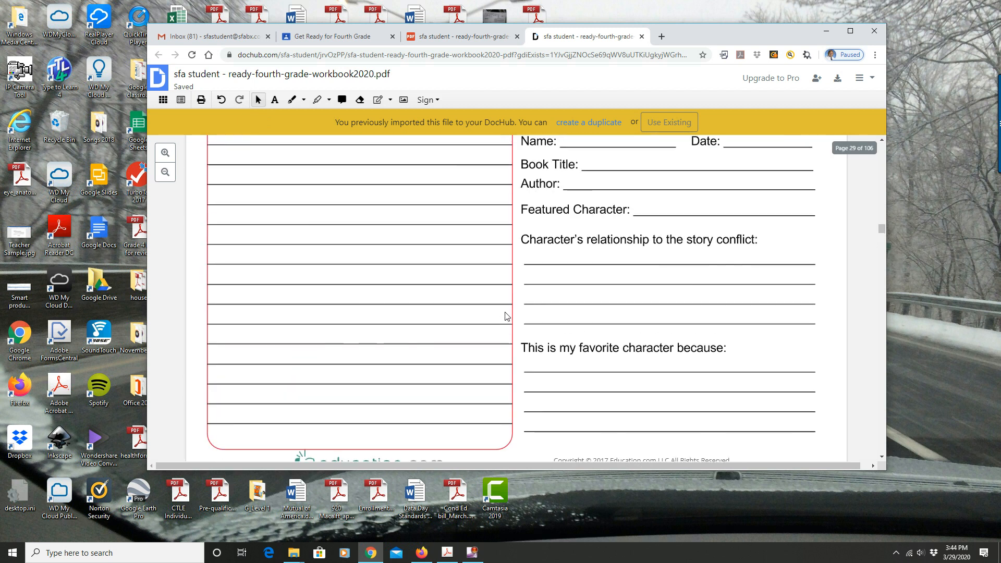
click(859, 79)
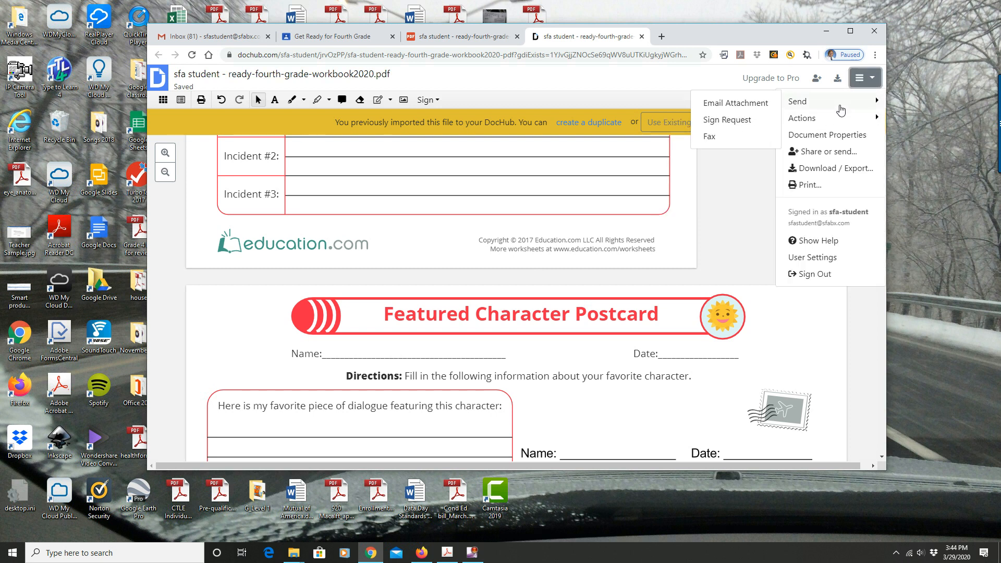
mouse_move(838, 123)
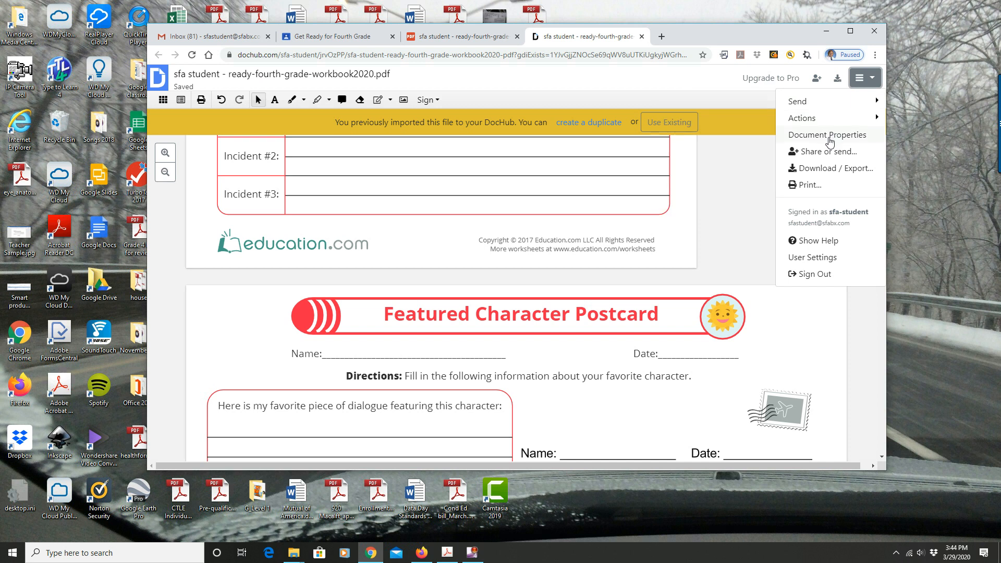
click(829, 137)
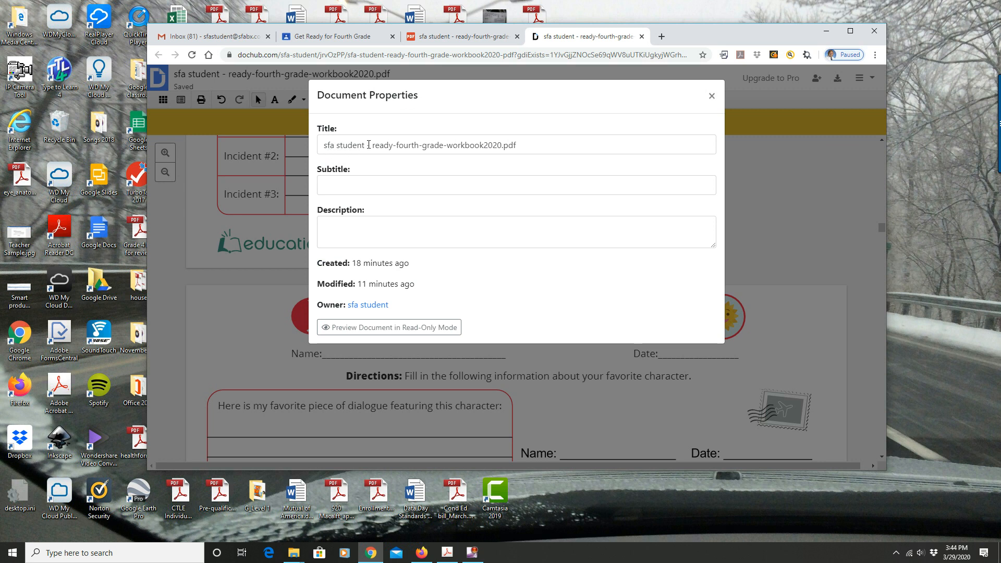
click(501, 145)
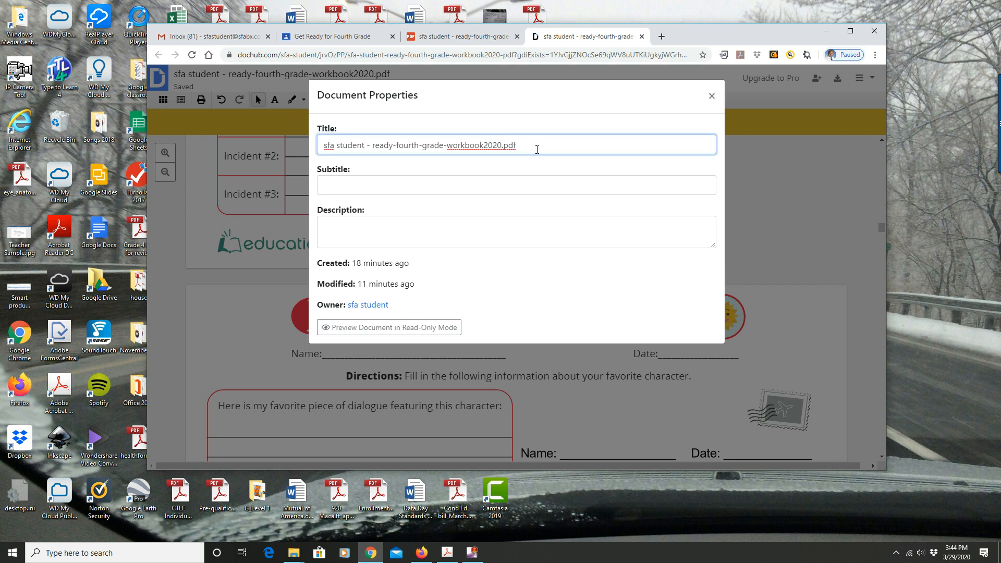
text(_)
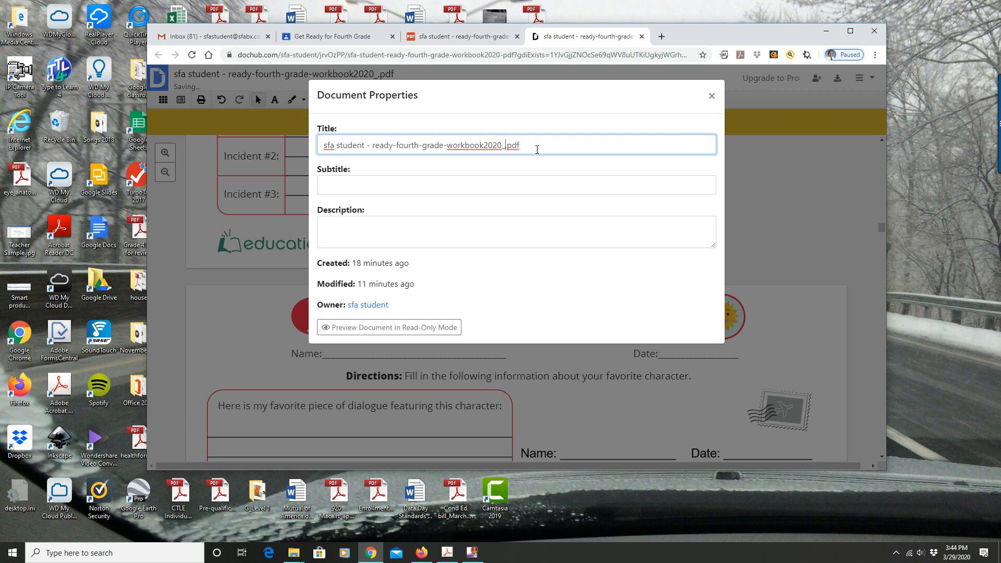